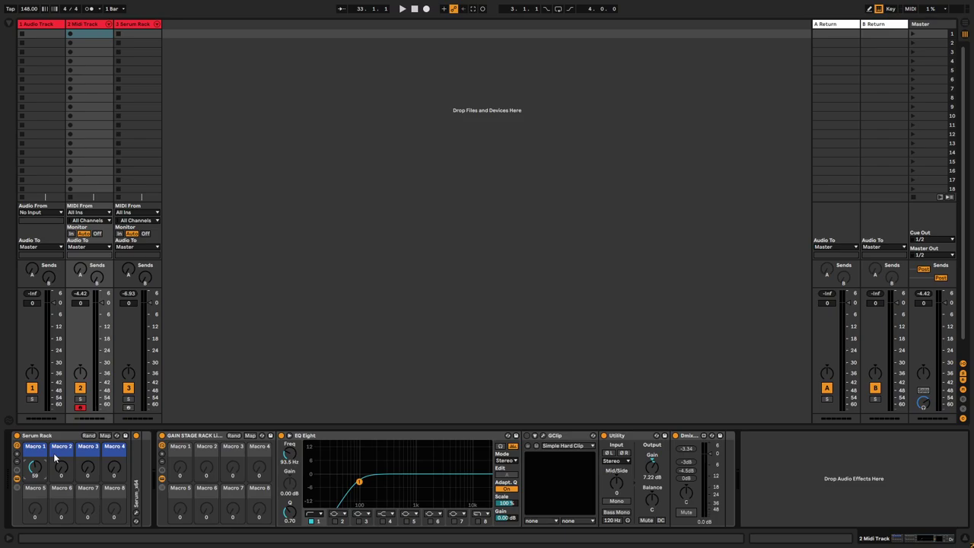
Audition the second track's Serum Rack while adjusting Macro 1 and shifting the computer keyboard down in octave
{"action": "mouse_move", "coordinate": [35, 466]}
{"action": "left_mouse_down"}
{"action": "mouse_move", "coordinate": [34, 436]}
{"action": "mouse_move", "coordinate": [35, 472]}
{"action": "left_mouse_up"}
{"action": "key", "text": "z"}
{"action": "key", "text": "z"}
Open the Serum instrument on the Serum Rack track and bring up Oscillator A's wavetable editor
{"action": "left_click", "coordinate": [138, 25]}
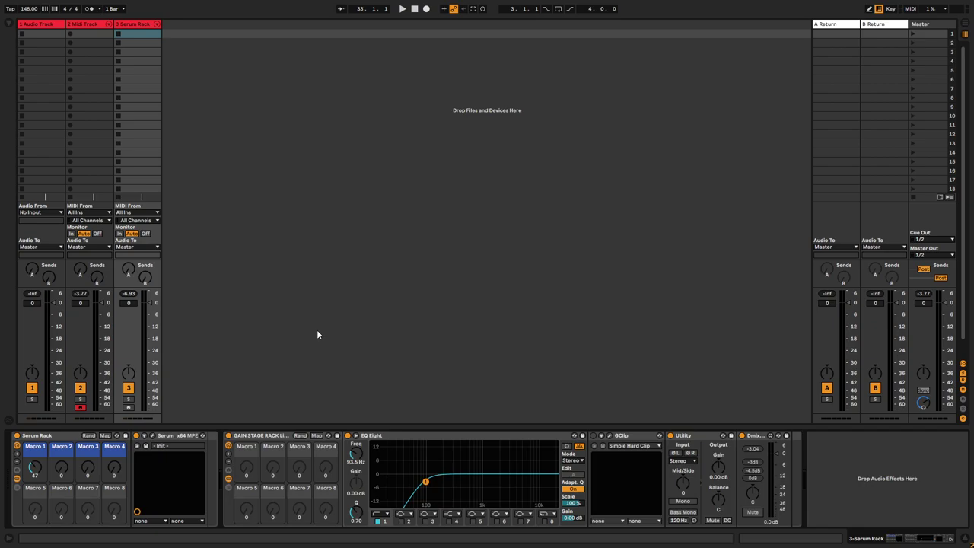
{"action": "left_click", "coordinate": [152, 437]}
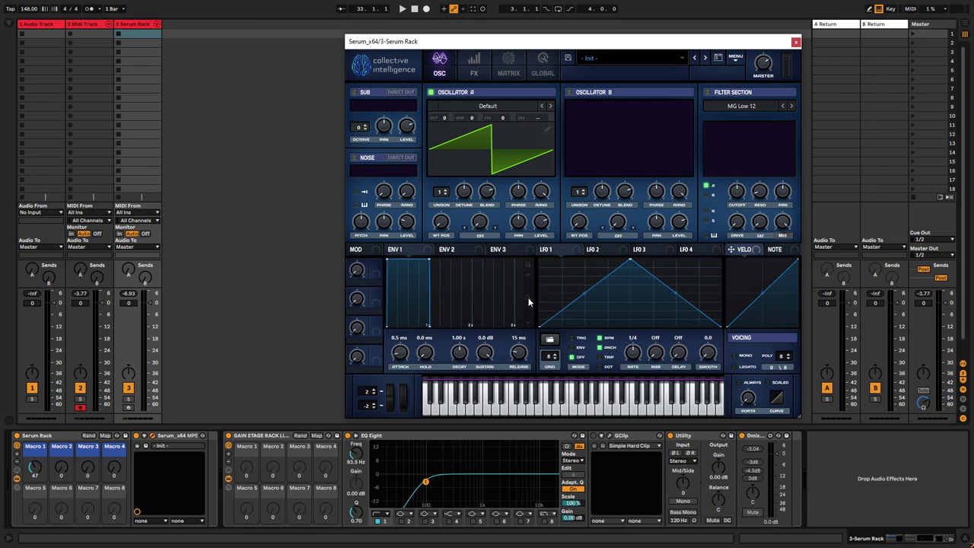
{"action": "left_click", "coordinate": [548, 129]}
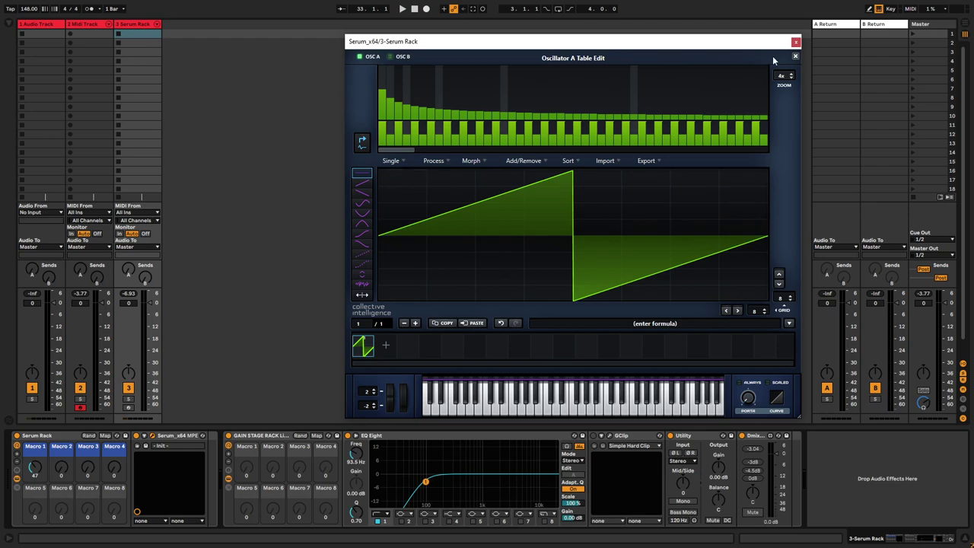
{"action": "left_click", "coordinate": [796, 57]}
{"action": "left_click", "coordinate": [549, 131]}
Clear Oscillator A's waveform to a flat line with Init (Silence)
{"action": "mouse_move", "coordinate": [390, 221]}
{"action": "left_mouse_down"}
{"action": "mouse_move", "coordinate": [758, 227]}
{"action": "mouse_move", "coordinate": [491, 242]}
{"action": "left_mouse_up"}
{"action": "left_click_drag", "start_coordinate": [426, 243], "coordinate": [440, 237]}
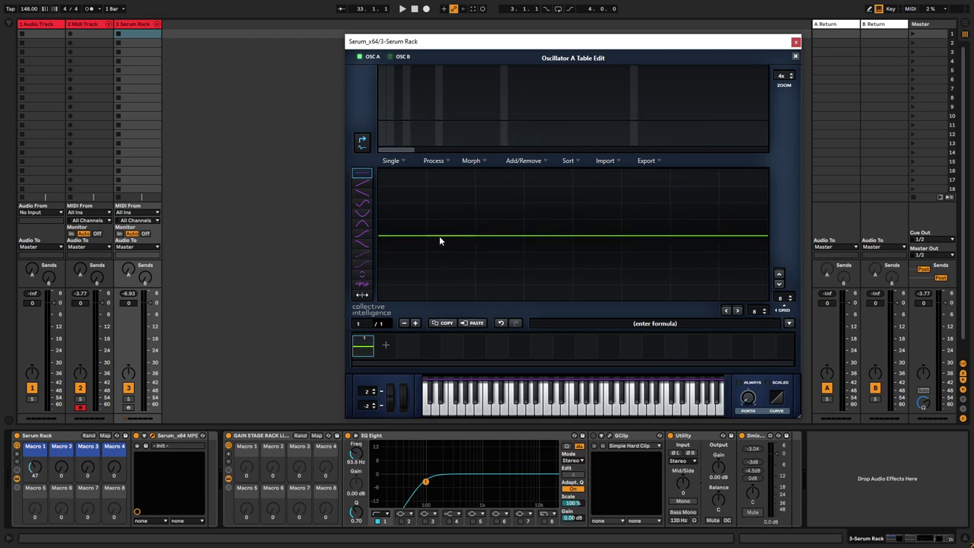
{"action": "left_click", "coordinate": [393, 162]}
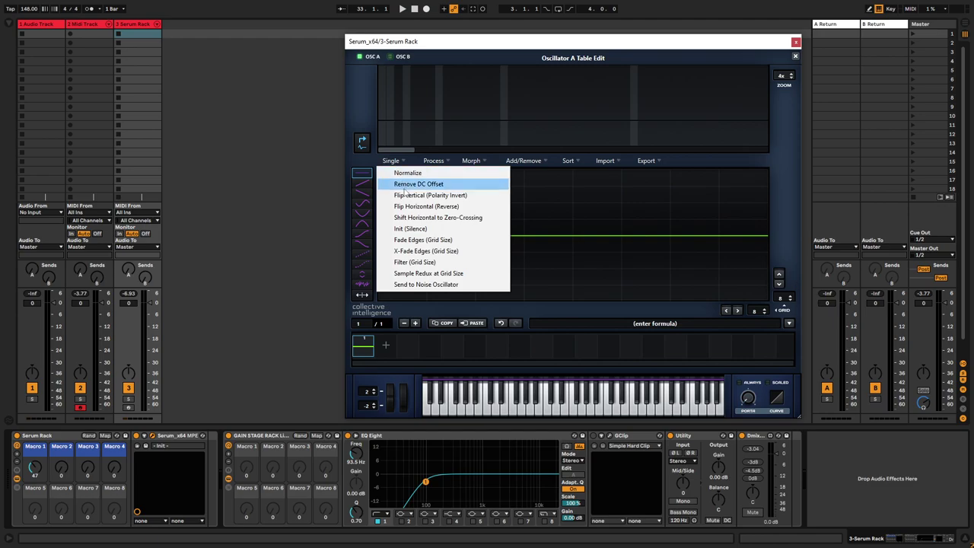
{"action": "left_click", "coordinate": [409, 229]}
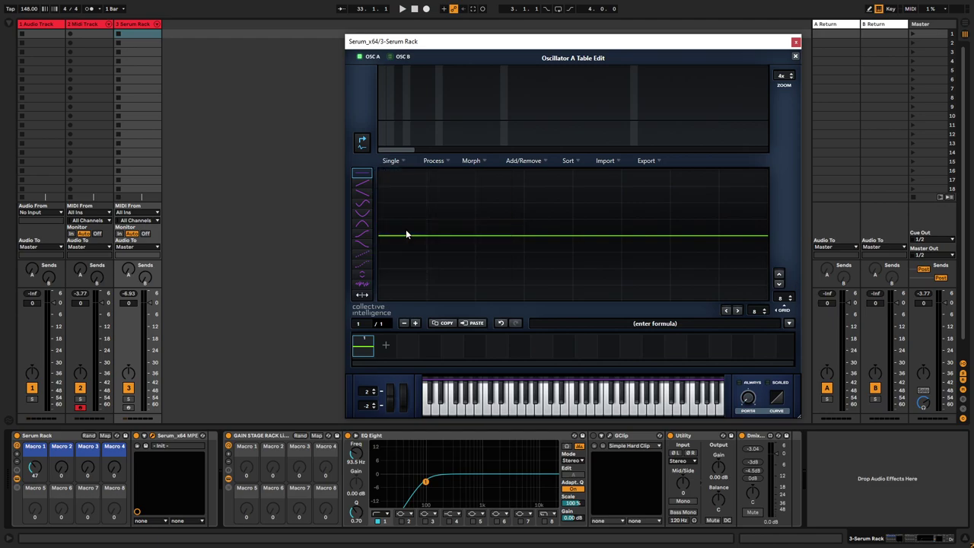
Draw small rising ramps just before and after the waveform's centre, normalize the wavetable, and leave the editor
{"action": "left_click", "coordinate": [362, 186]}
{"action": "left_click", "coordinate": [554, 227]}
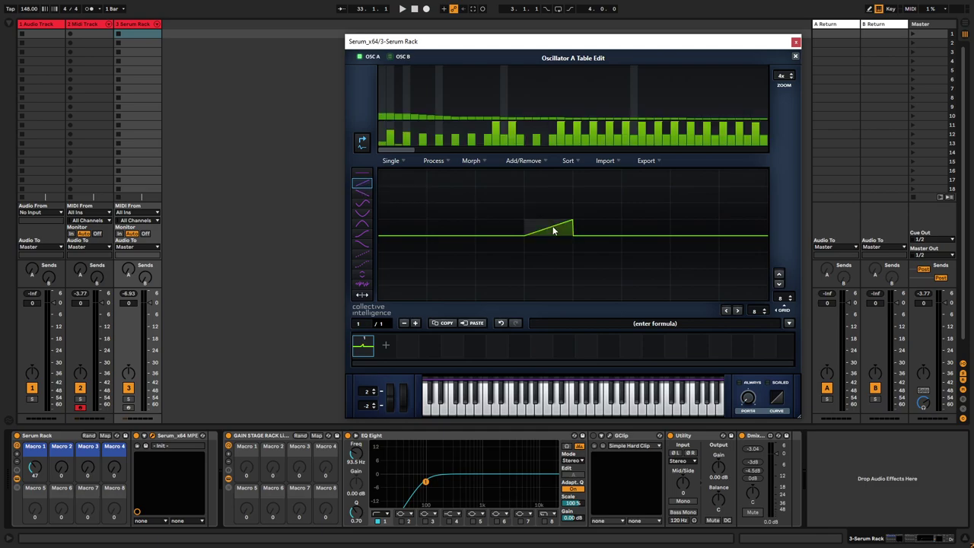
{"action": "left_click", "coordinate": [591, 242]}
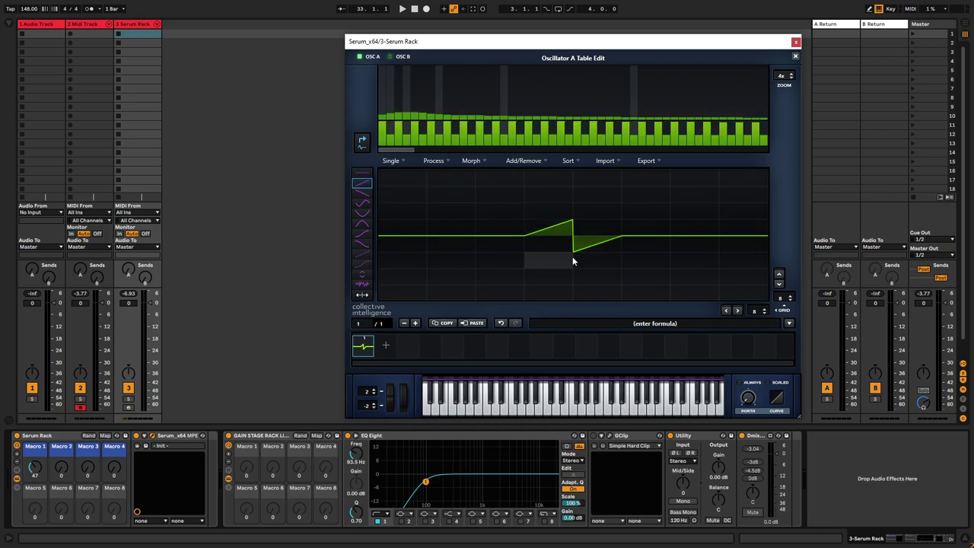
{"action": "left_click", "coordinate": [440, 162]}
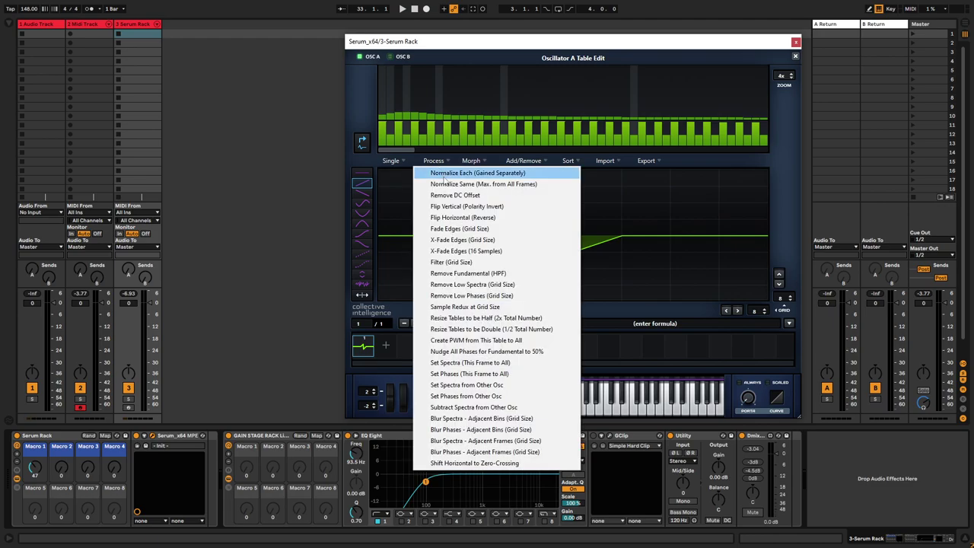
{"action": "left_click", "coordinate": [445, 179]}
{"action": "left_click", "coordinate": [796, 56]}
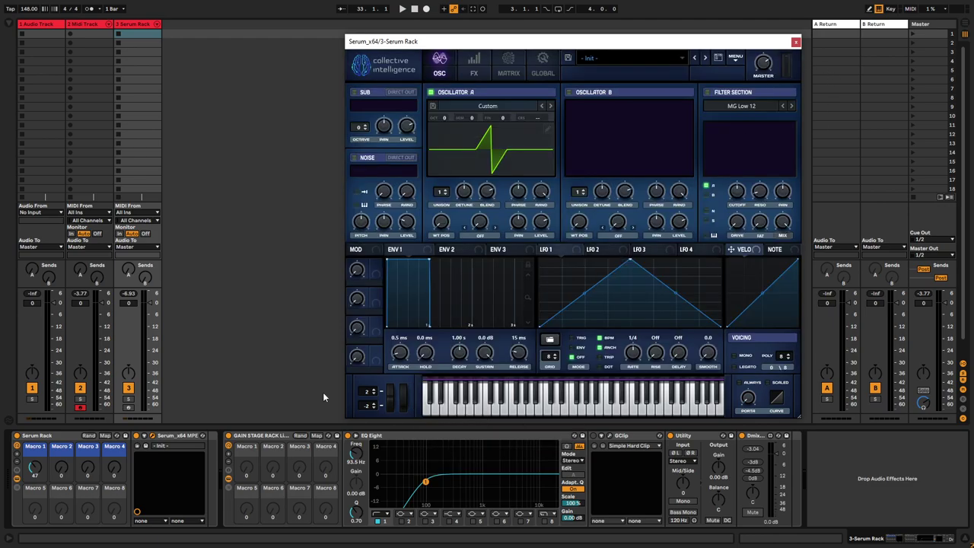
Arm the Serum Rack track and audition the custom waveform, trying one octave down and returning to the original octave
{"action": "left_click", "coordinate": [131, 408]}
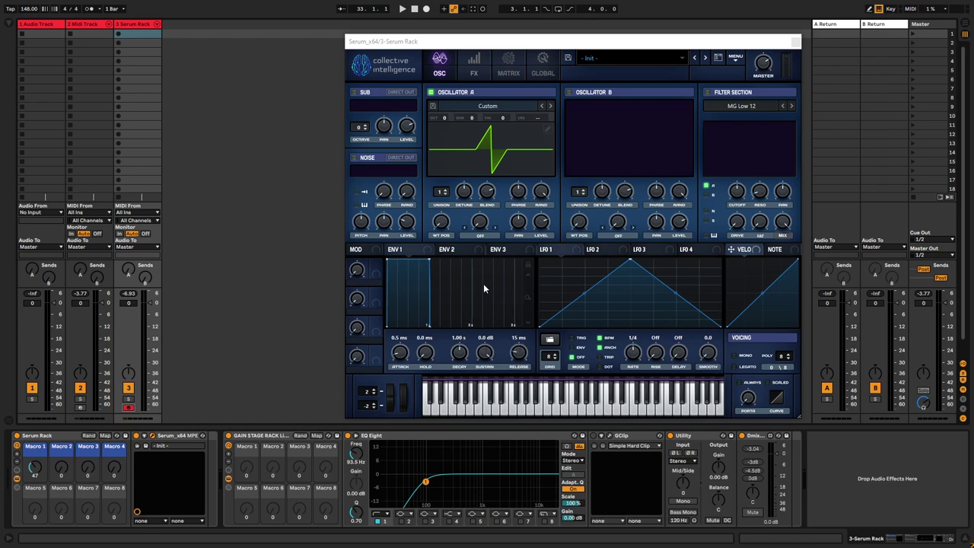
{"action": "key", "text": "f"}
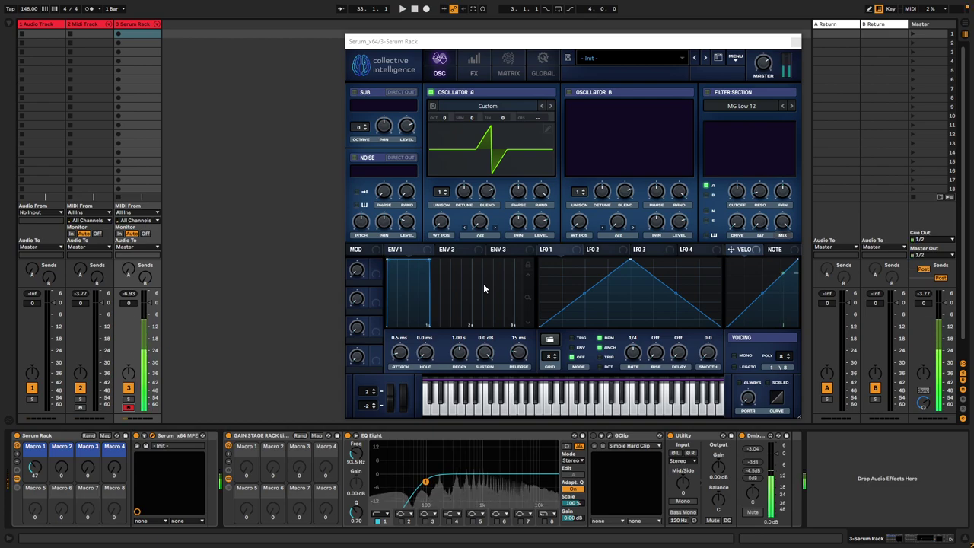
{"action": "key", "text": "z"}
{"action": "key", "text": "f"}
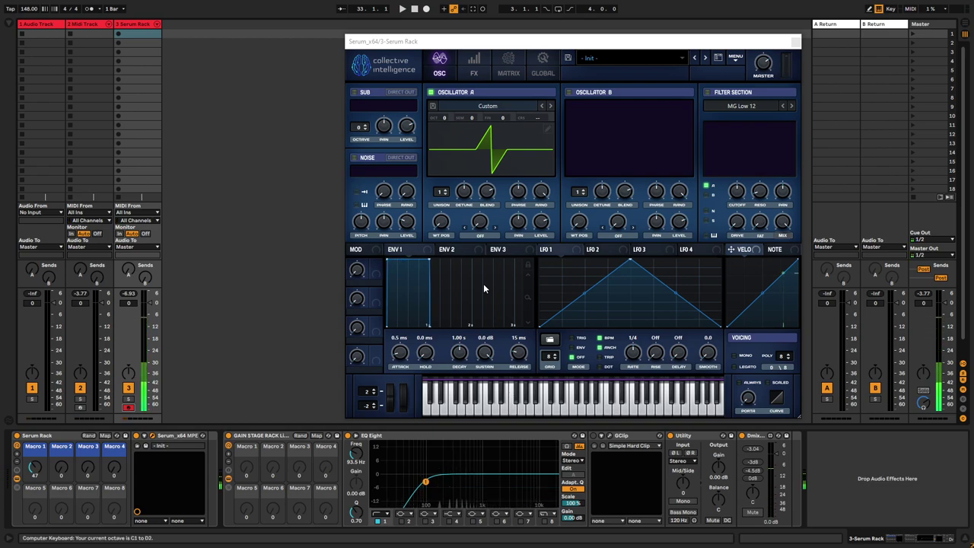
{"action": "key", "text": "x"}
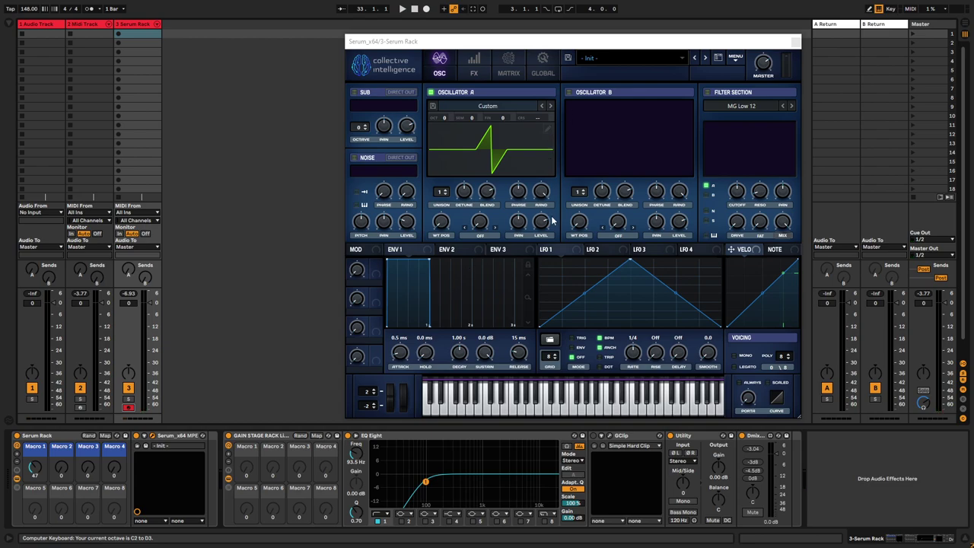
Enable Oscillator B, route it through the filter, and load the FM 06 wavetable from PsyTables V3 FM Sweeps
{"action": "left_click", "coordinate": [569, 92]}
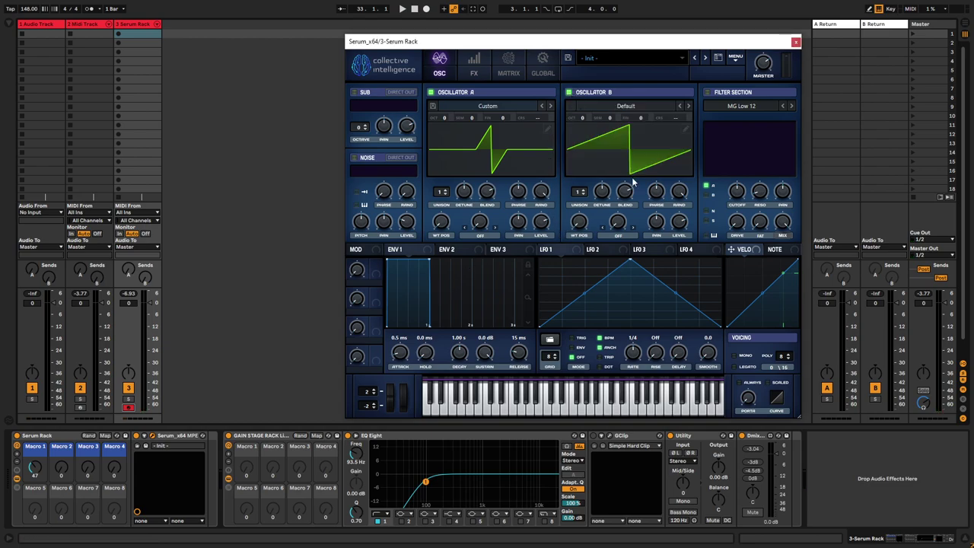
{"action": "left_click", "coordinate": [708, 195]}
{"action": "left_click", "coordinate": [640, 106]}
{"action": "mouse_move", "coordinate": [643, 211]}
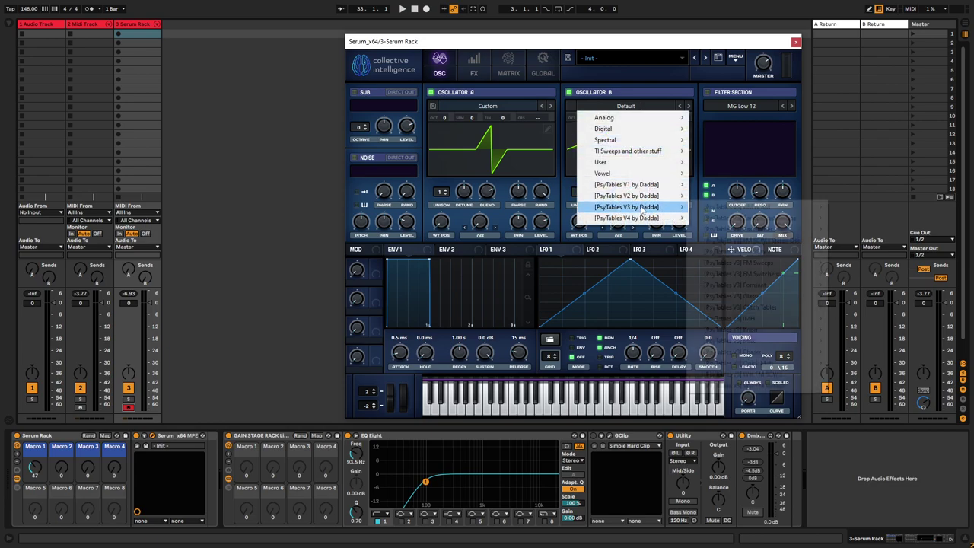
{"action": "mouse_move", "coordinate": [762, 268]}
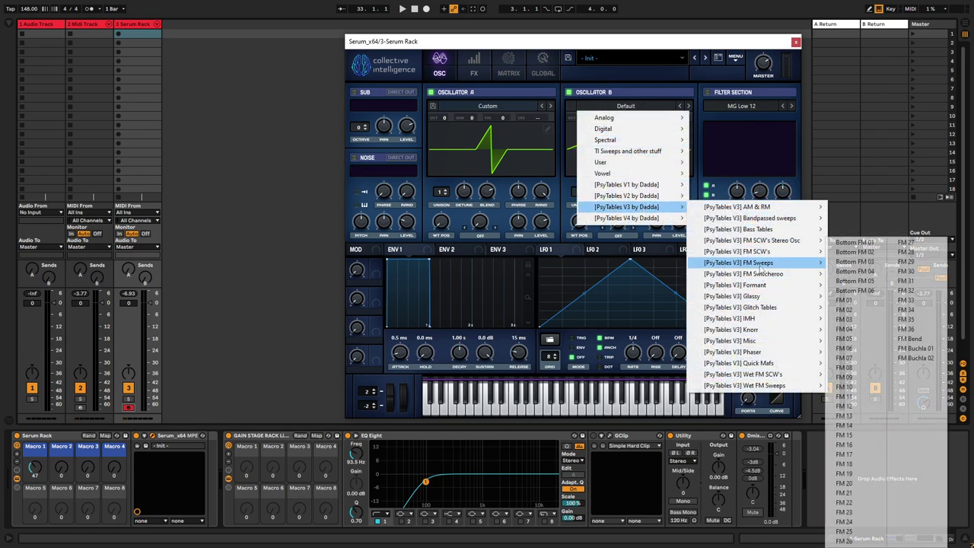
{"action": "left_click", "coordinate": [845, 348]}
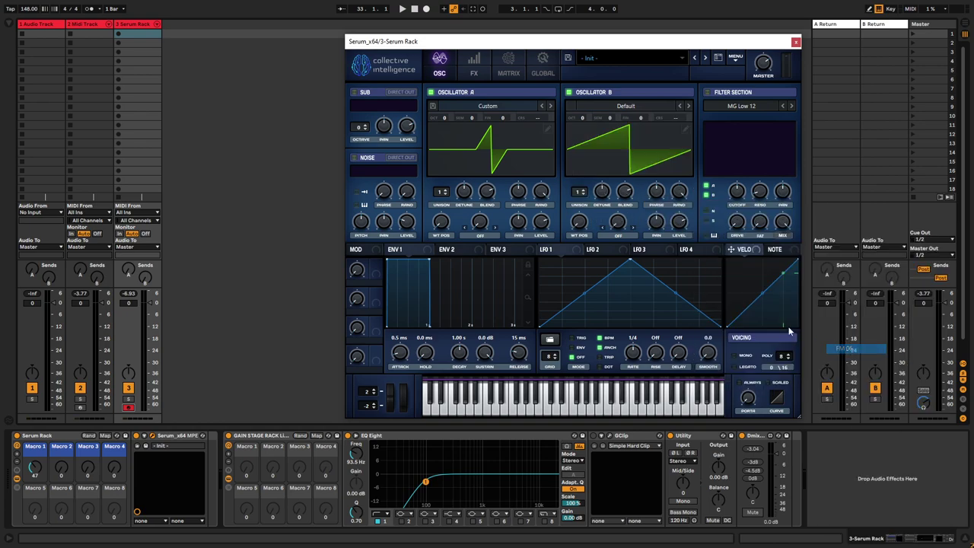
Raise Oscillator B's wavetable position and convert its waveform into the LFO 1 shape with Wavetable B to LFO
{"action": "left_click_drag", "start_coordinate": [579, 225], "coordinate": [580, 186]}
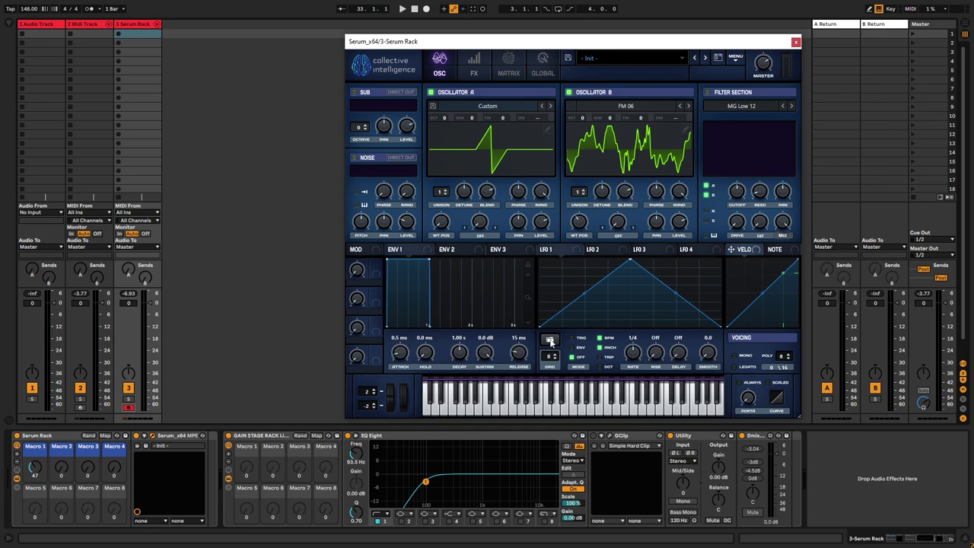
{"action": "left_click", "coordinate": [549, 341]}
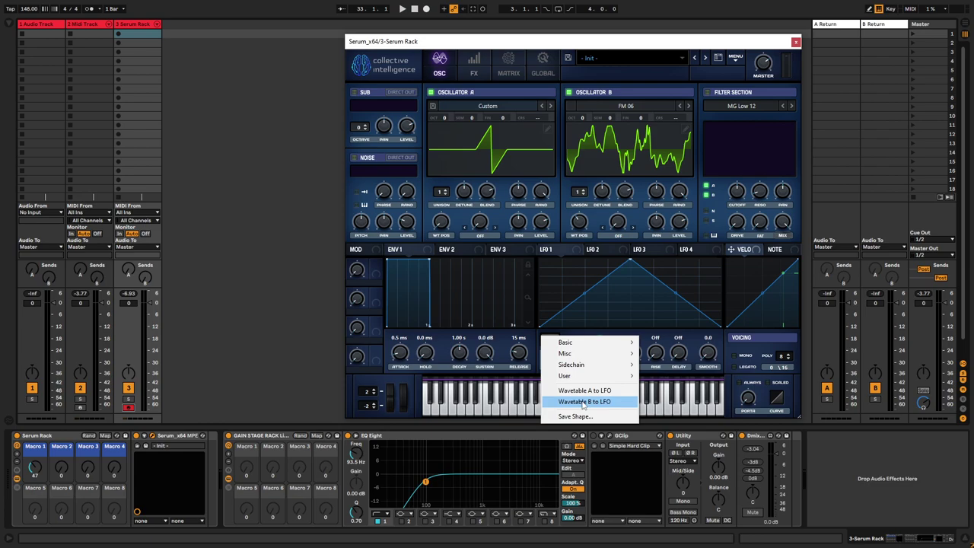
{"action": "left_click", "coordinate": [584, 401]}
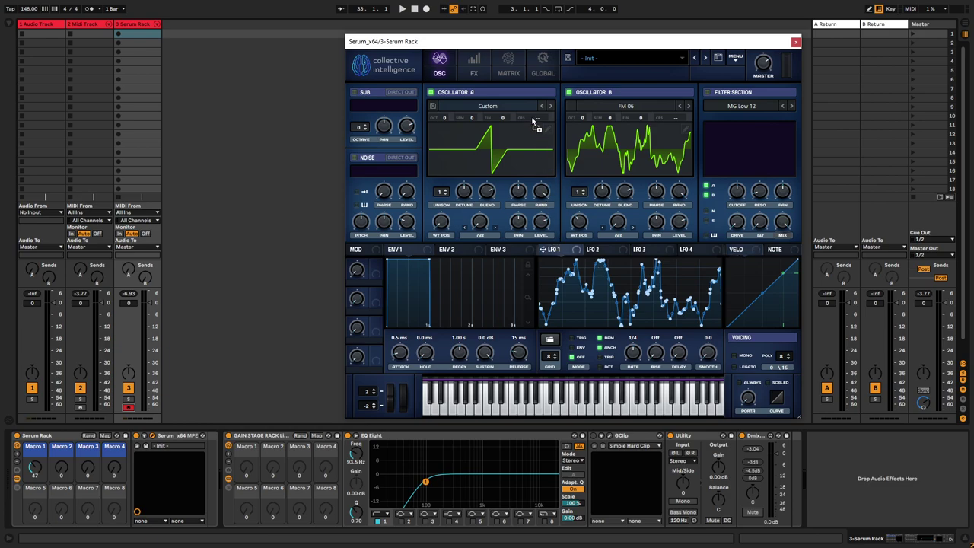
Modulate Oscillator A's coarse pitch with LFO 1 at about 49, and load the Analog Acid wavetable into Oscillator B
{"action": "mouse_move", "coordinate": [552, 111]}
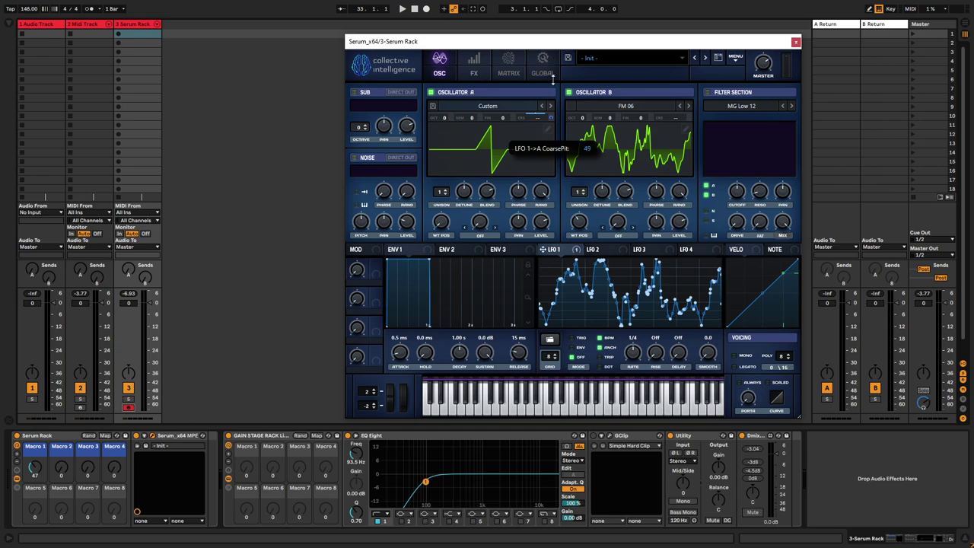
{"action": "left_click", "coordinate": [630, 107]}
{"action": "mouse_move", "coordinate": [626, 120]}
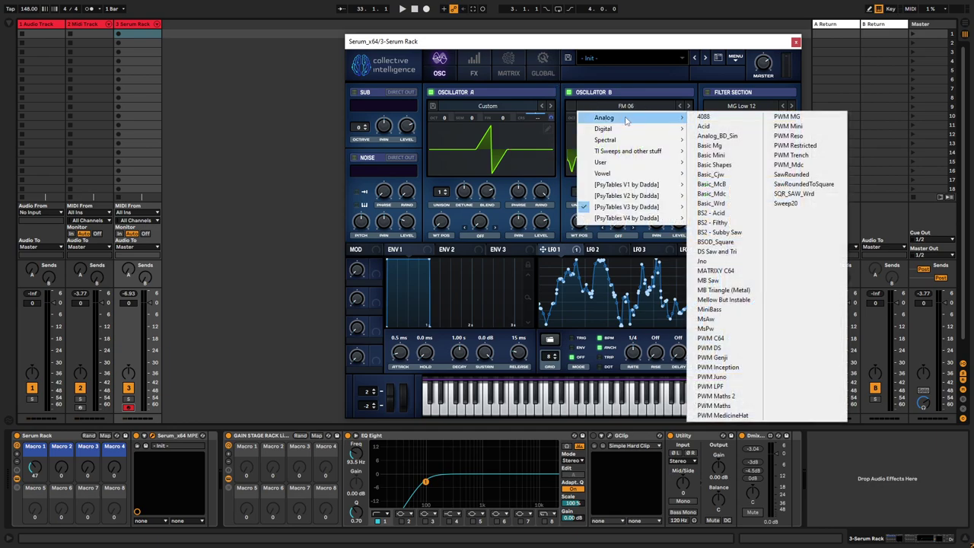
{"action": "left_click", "coordinate": [734, 128]}
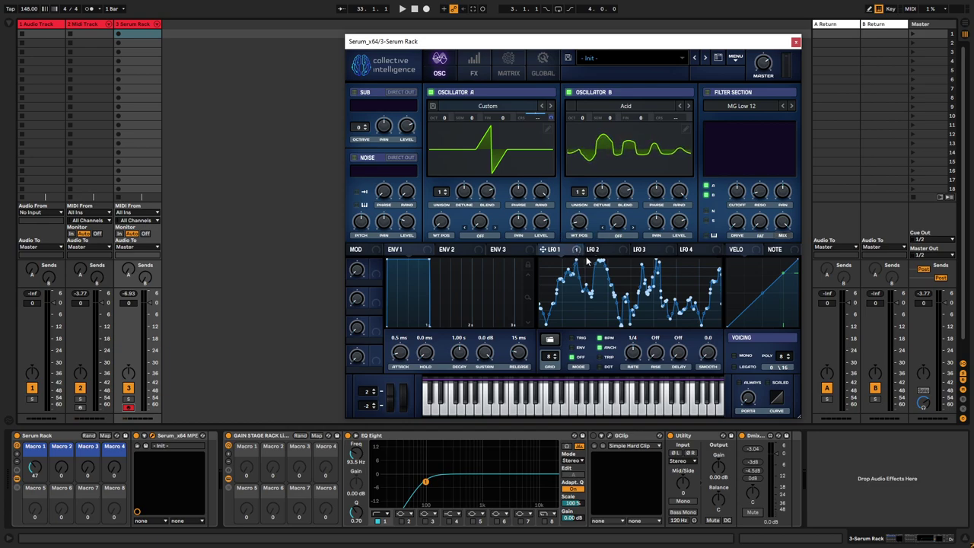
Assign LFO 1 to Oscillator B's wavetable position and to its coarse pitch
{"action": "left_click_drag", "start_coordinate": [578, 249], "coordinate": [579, 222]}
{"action": "mouse_move", "coordinate": [571, 215]}
{"action": "left_click_drag", "start_coordinate": [573, 252], "coordinate": [677, 121]}
{"action": "left_click_drag", "start_coordinate": [689, 116], "coordinate": [690, 112]}
{"action": "mouse_move", "coordinate": [545, 120]}
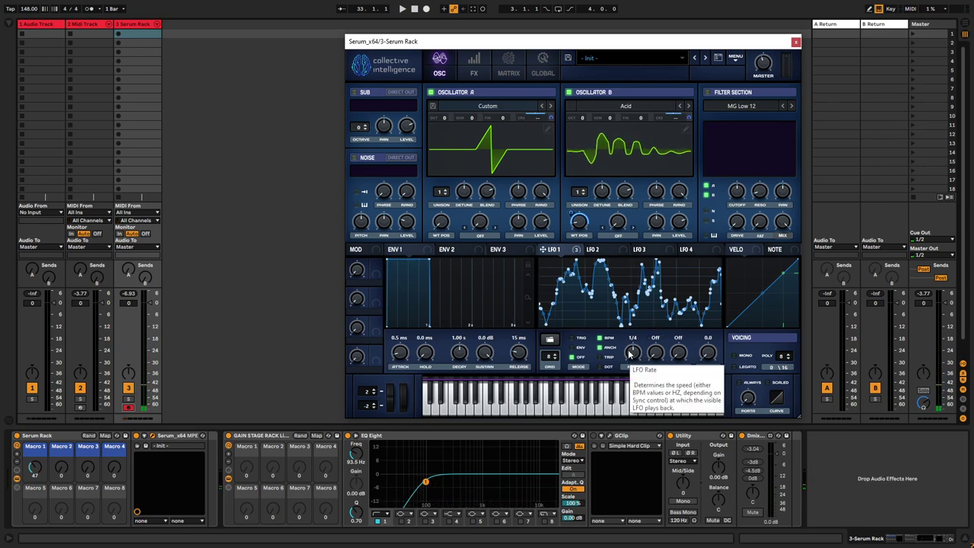
Turn off LFO 1's BPM sync with a 0.04 Hz rate, and tune Oscillator A to octave +1 and Oscillator B to +7 semitones
{"action": "left_click", "coordinate": [601, 338]}
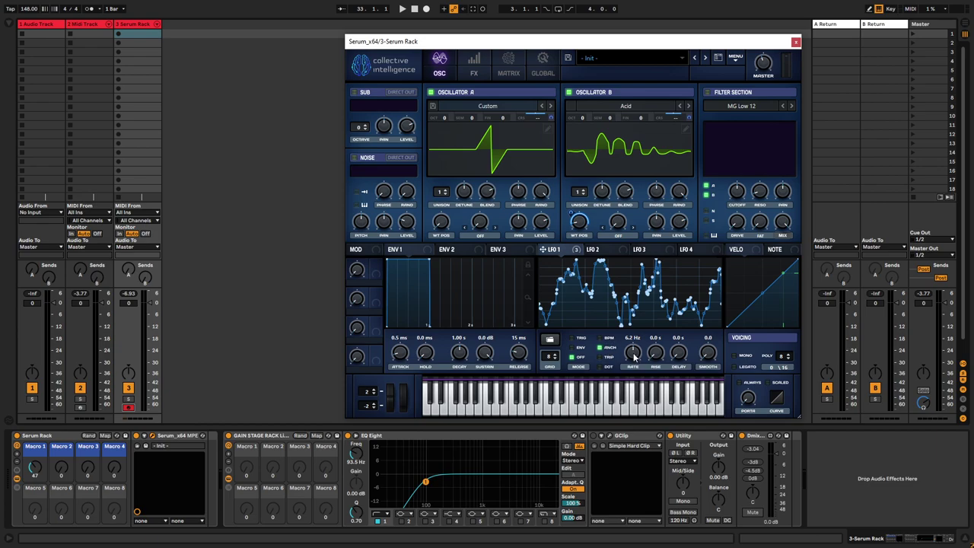
{"action": "left_click_drag", "start_coordinate": [631, 356], "coordinate": [623, 385]}
{"action": "left_click_drag", "start_coordinate": [635, 356], "coordinate": [636, 358]}
{"action": "left_click_drag", "start_coordinate": [609, 119], "coordinate": [613, 103]}
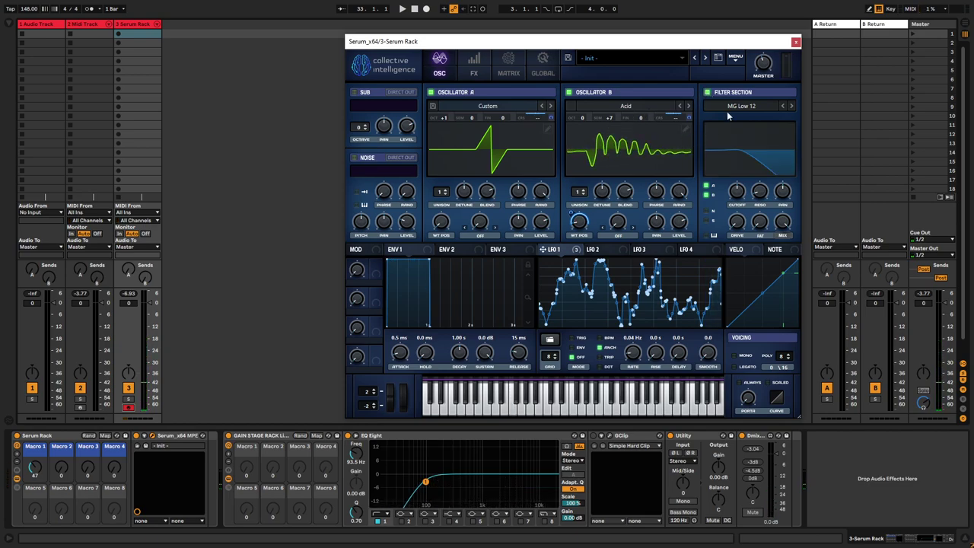
Set the filter type to Band 24 and raise its resonance
{"action": "left_click", "coordinate": [760, 108]}
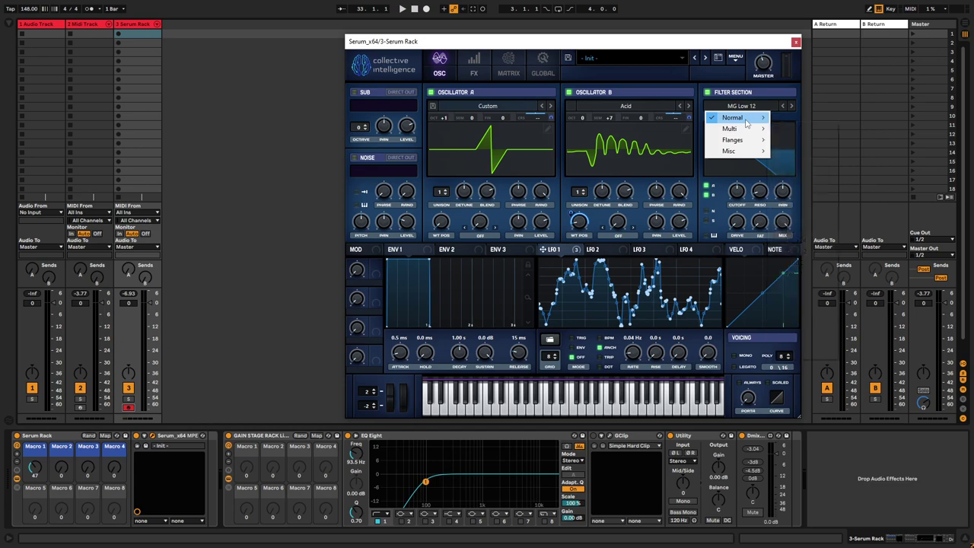
{"action": "mouse_move", "coordinate": [750, 118]}
{"action": "left_click", "coordinate": [800, 263]}
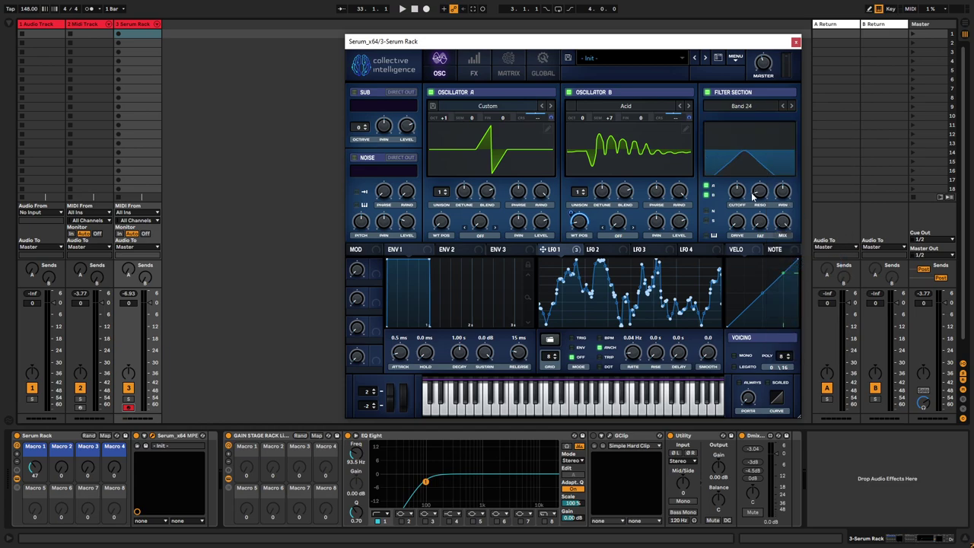
{"action": "left_click_drag", "start_coordinate": [759, 205], "coordinate": [761, 179]}
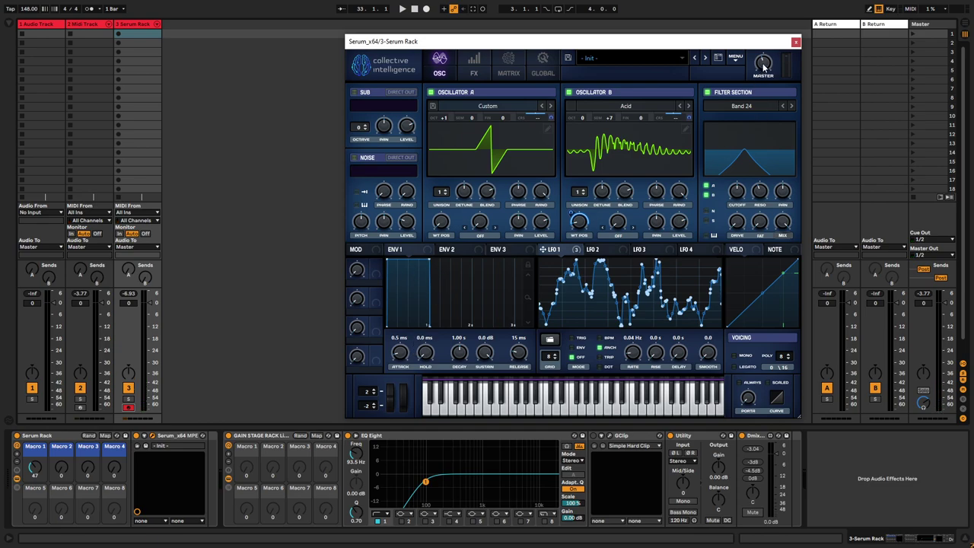
Turn up Serum's master volume and set the Utility gain to 6.67 dB while testing a higher filter cutoff
{"action": "left_click_drag", "start_coordinate": [764, 67], "coordinate": [780, 39]}
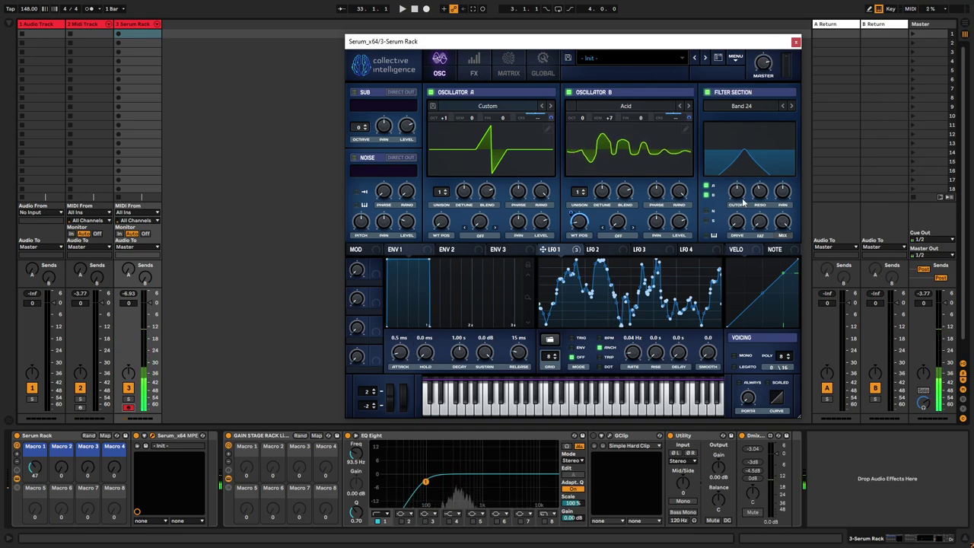
{"action": "left_click_drag", "start_coordinate": [736, 191], "coordinate": [757, 144]}
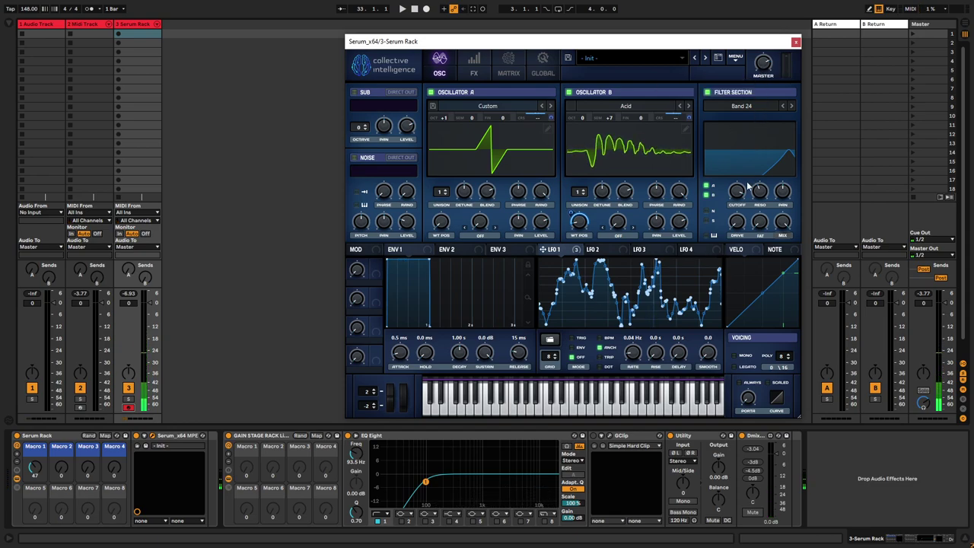
{"action": "left_click_drag", "start_coordinate": [719, 465], "coordinate": [719, 454]}
Lower the filter cutoff, assign Macro 1 to it with an amount of about 61, and close the Serum window
{"action": "left_click_drag", "start_coordinate": [737, 193], "coordinate": [722, 251]}
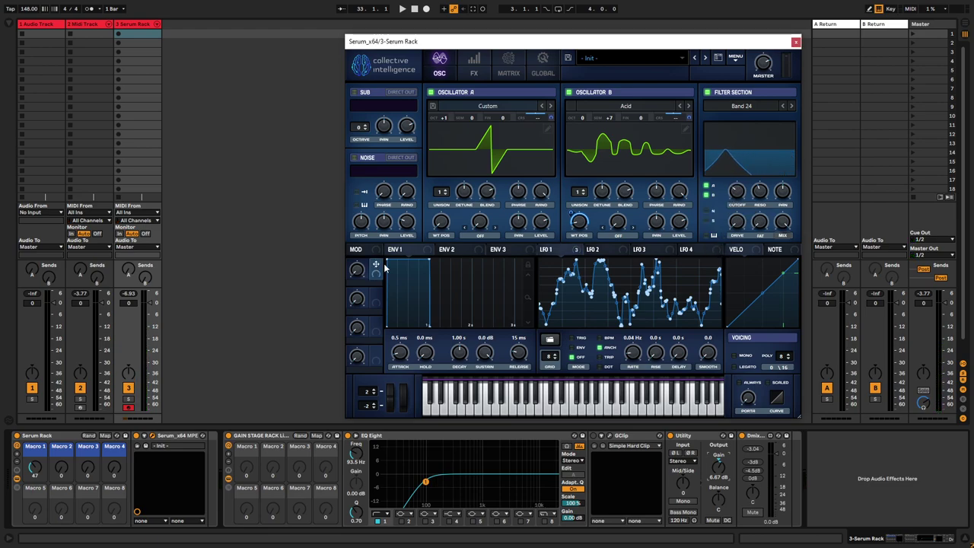
{"action": "left_click_drag", "start_coordinate": [701, 183], "coordinate": [728, 166]}
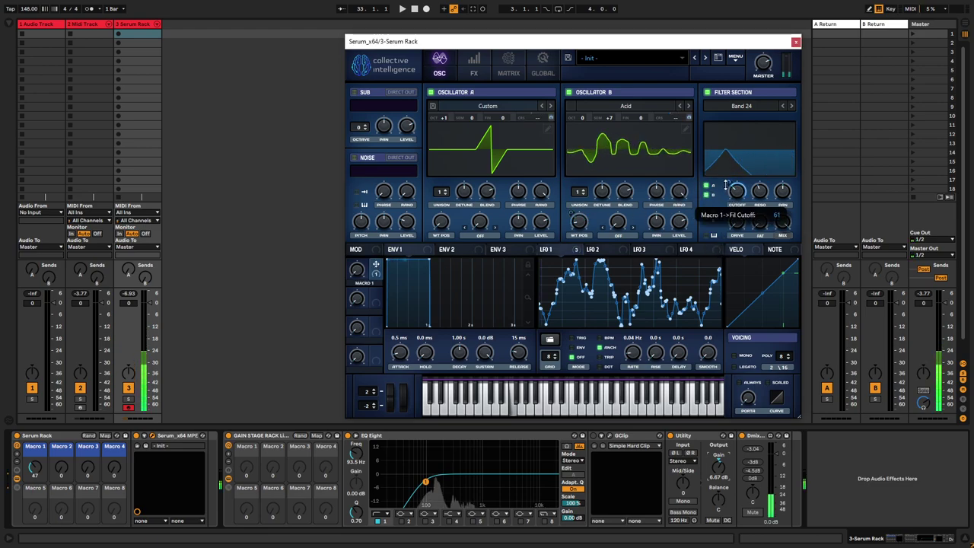
{"action": "left_click", "coordinate": [795, 42]}
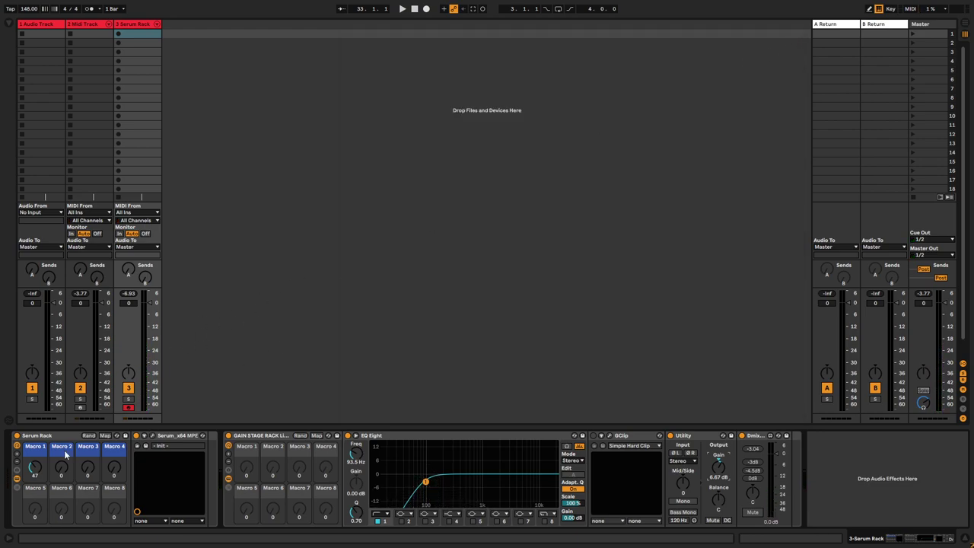
Sweep Macro 1 up to 98 and audition the sound across different keyboard octaves
{"action": "left_click_drag", "start_coordinate": [35, 467], "coordinate": [35, 435]}
{"action": "key", "text": "z"}
{"action": "key", "text": "z"}
{"action": "key", "text": "x"}
{"action": "key", "text": "x"}
Reopen the Serum window, set Oscillator A to 2 unison voices with adjusted detune, and lower Macro 1 to 51
{"action": "left_click", "coordinate": [152, 436]}
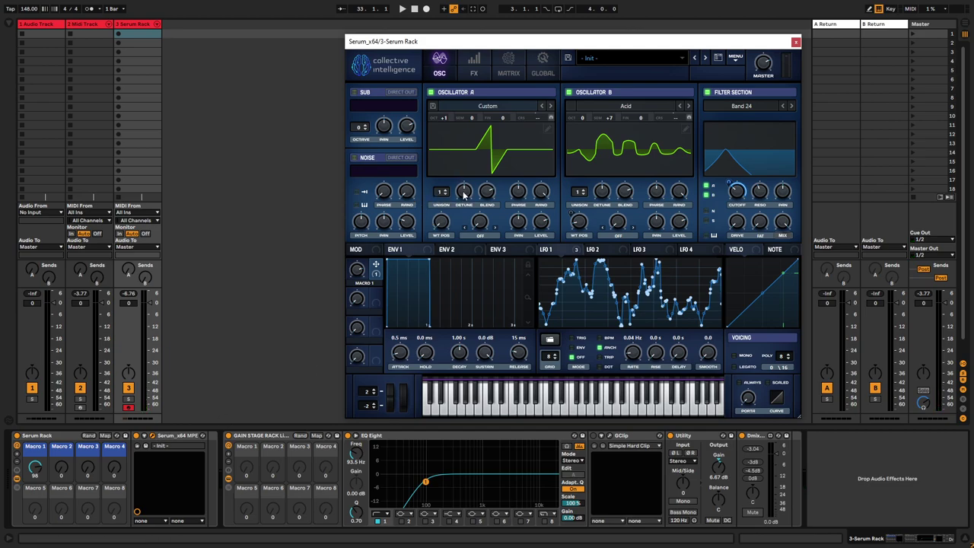
{"action": "left_click", "coordinate": [464, 194]}
{"action": "left_click_drag", "start_coordinate": [454, 217], "coordinate": [443, 189]}
{"action": "left_click_drag", "start_coordinate": [35, 469], "coordinate": [35, 504]}
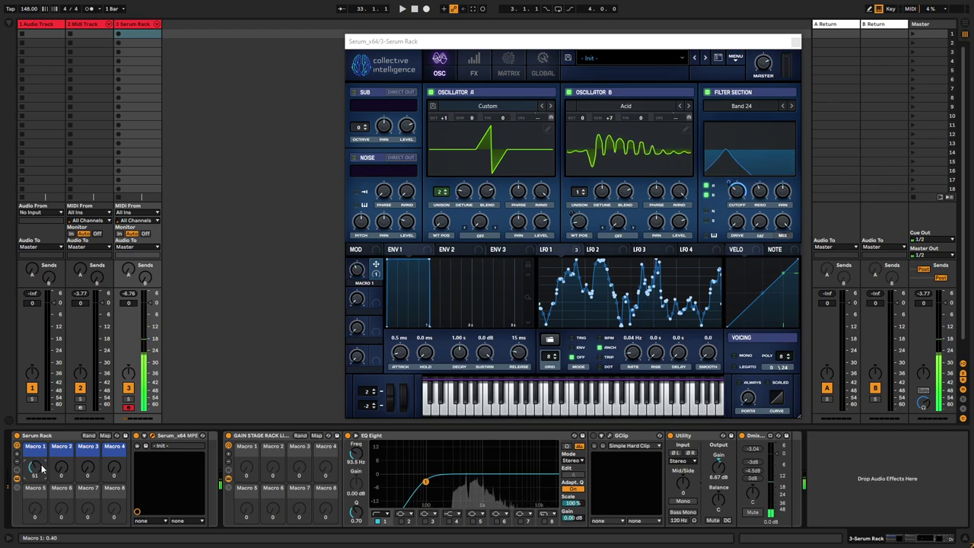
Enable Serum's Hyper/Dimension effect and audition notes in different octaves with Macro 1 raised to 88
{"action": "left_click", "coordinate": [474, 69]}
{"action": "left_click", "coordinate": [358, 94]}
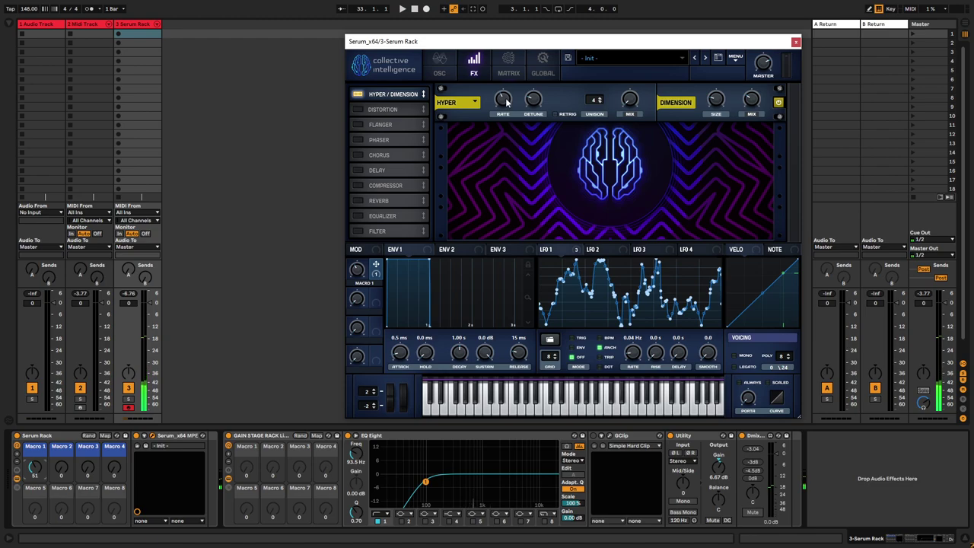
{"action": "left_click_drag", "start_coordinate": [40, 479], "coordinate": [35, 457]}
{"action": "key", "text": "z"}
{"action": "key", "text": "f"}
{"action": "key", "text": "x"}
{"action": "key", "text": "f"}
{"action": "key", "text": "f"}
{"action": "key", "text": "f"}
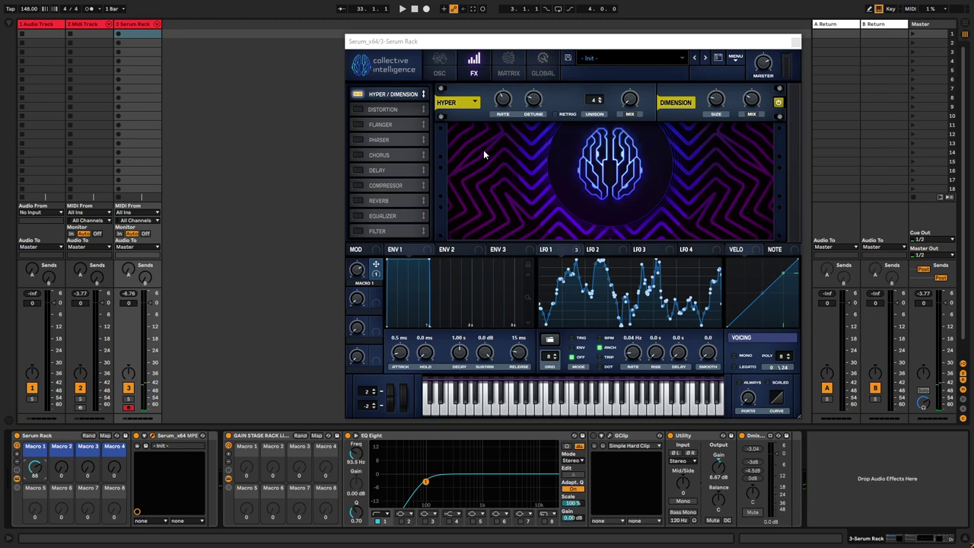
Add a Hall reverb with an adjusted mix, and an equalizer whose upper band is a low-pass with a raised cutoff frequency
{"action": "left_click", "coordinate": [357, 200]}
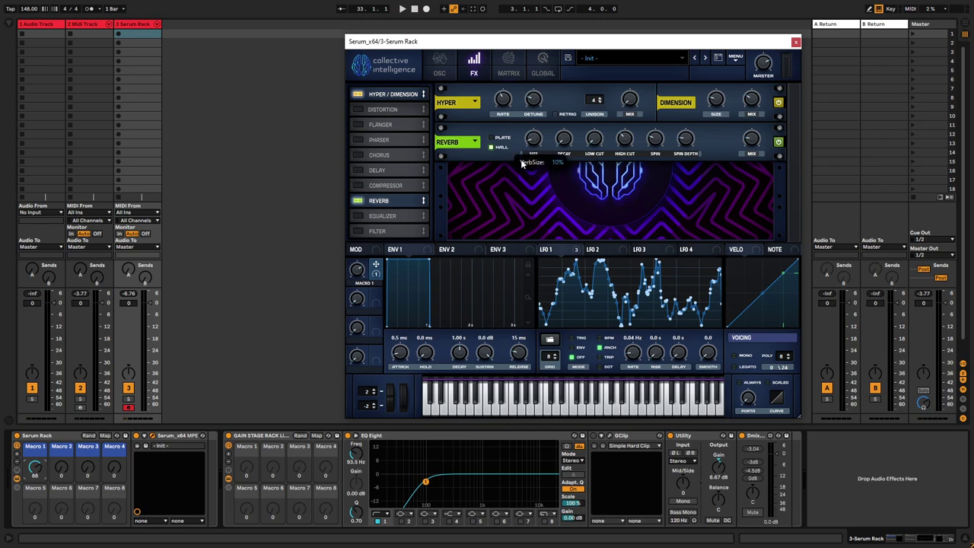
{"action": "left_click_drag", "start_coordinate": [758, 141], "coordinate": [759, 126]}
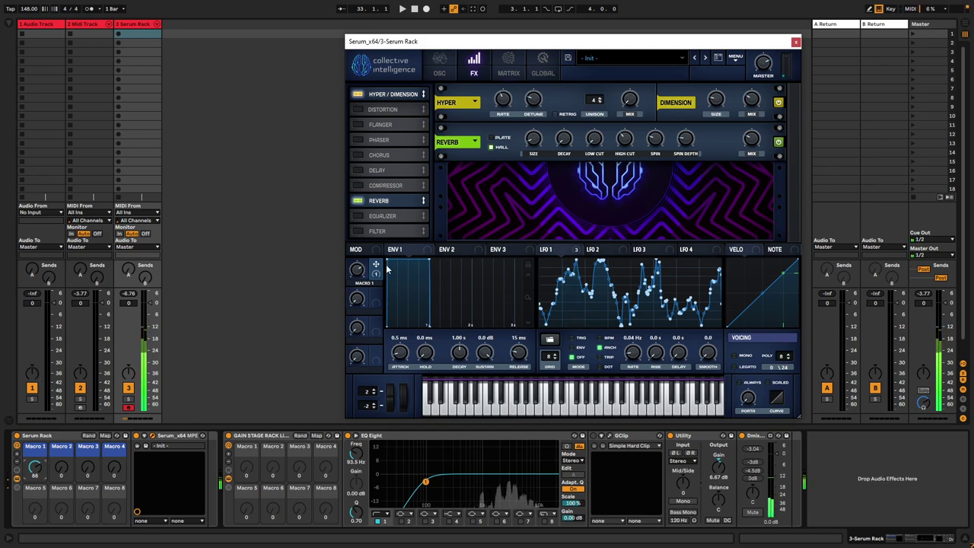
{"action": "left_click", "coordinate": [358, 216]}
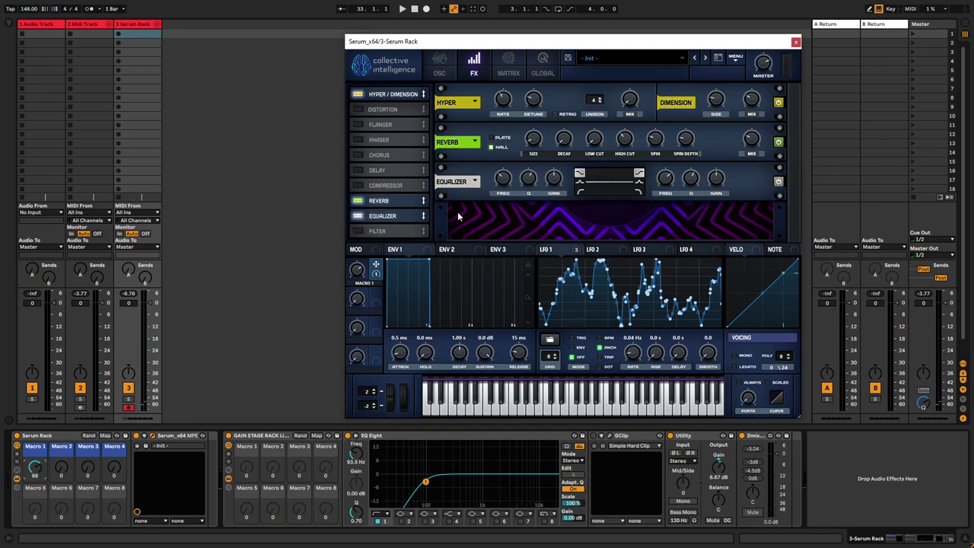
{"action": "left_click", "coordinate": [638, 192]}
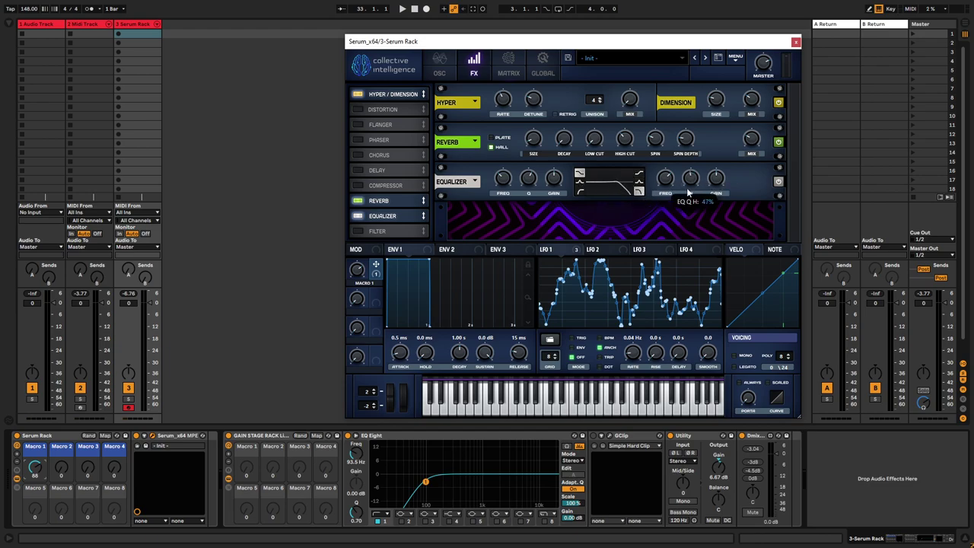
{"action": "left_click_drag", "start_coordinate": [670, 186], "coordinate": [690, 185]}
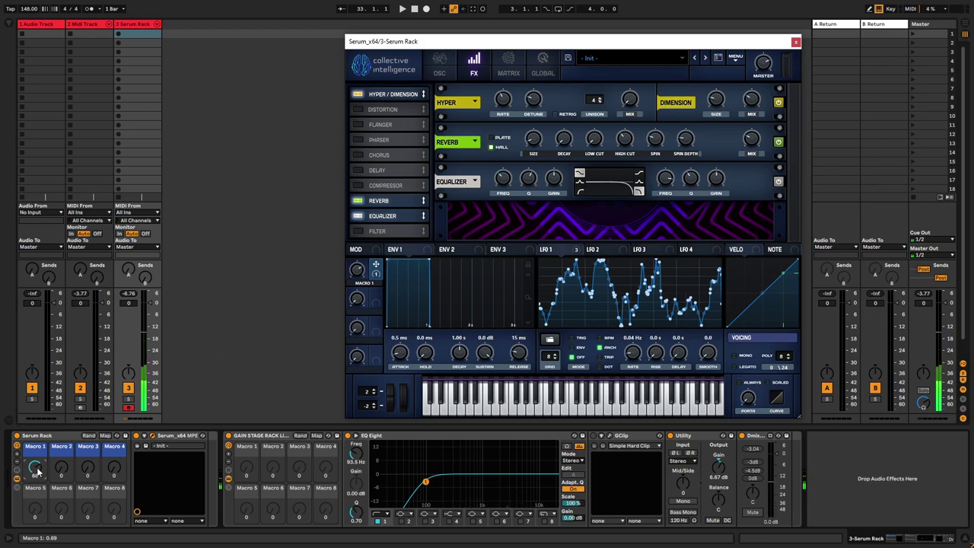
Fine-tune the reverb mix while sweeping Macro 1 between 51 and 112
{"action": "left_click_drag", "start_coordinate": [35, 469], "coordinate": [34, 437]}
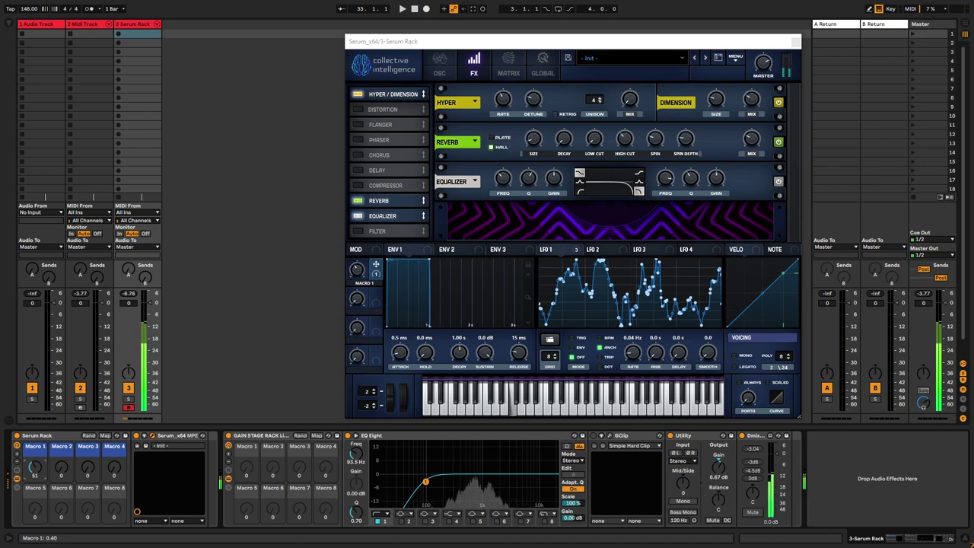
{"action": "left_click_drag", "start_coordinate": [35, 467], "coordinate": [35, 475]}
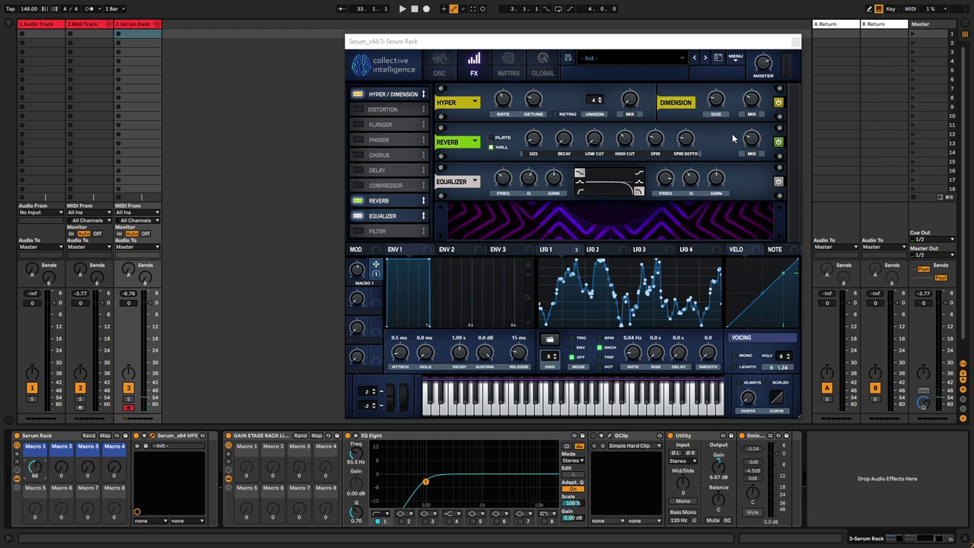
{"action": "left_click", "coordinate": [752, 143]}
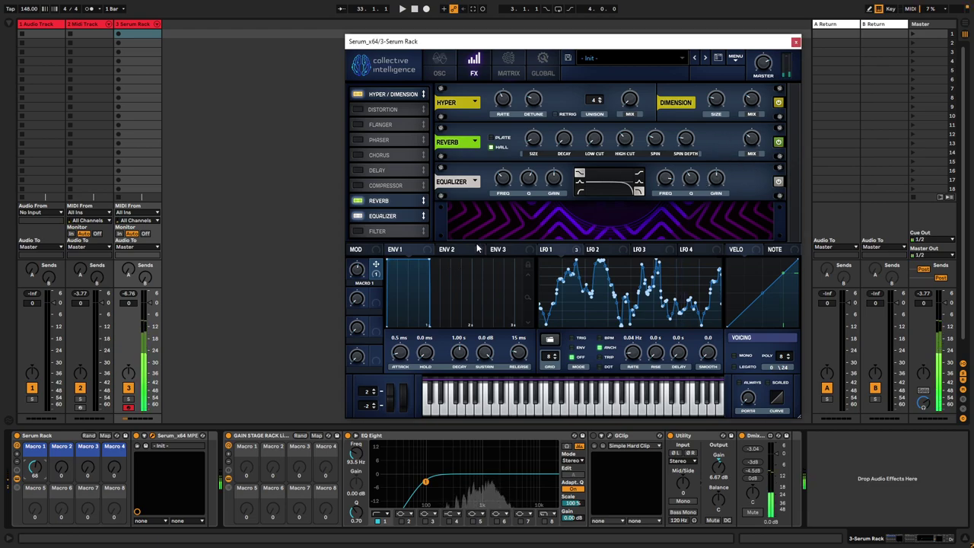
{"action": "left_click_drag", "start_coordinate": [35, 468], "coordinate": [34, 442]}
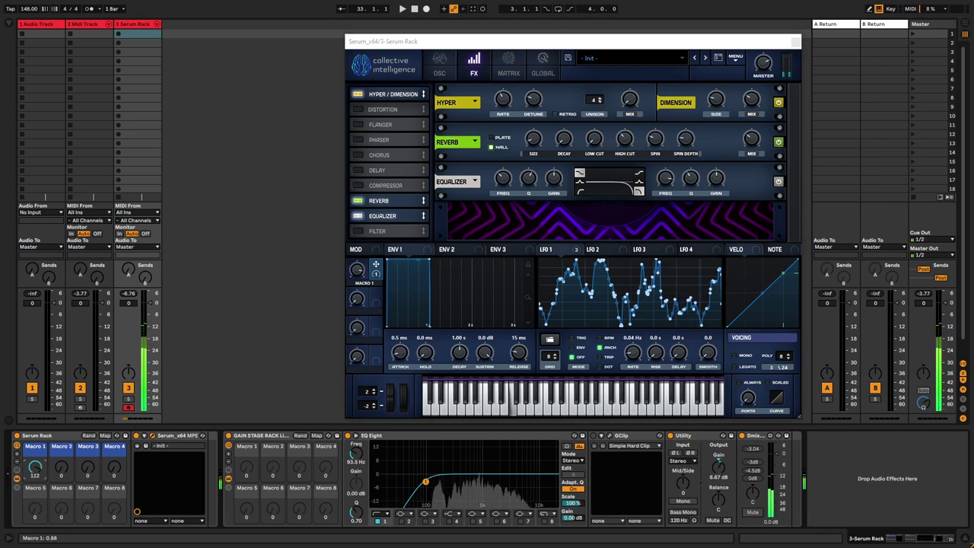
Enable the chorus effect with its mix at 38% and audition it while sweeping Macro 1
{"action": "left_click", "coordinate": [379, 154]}
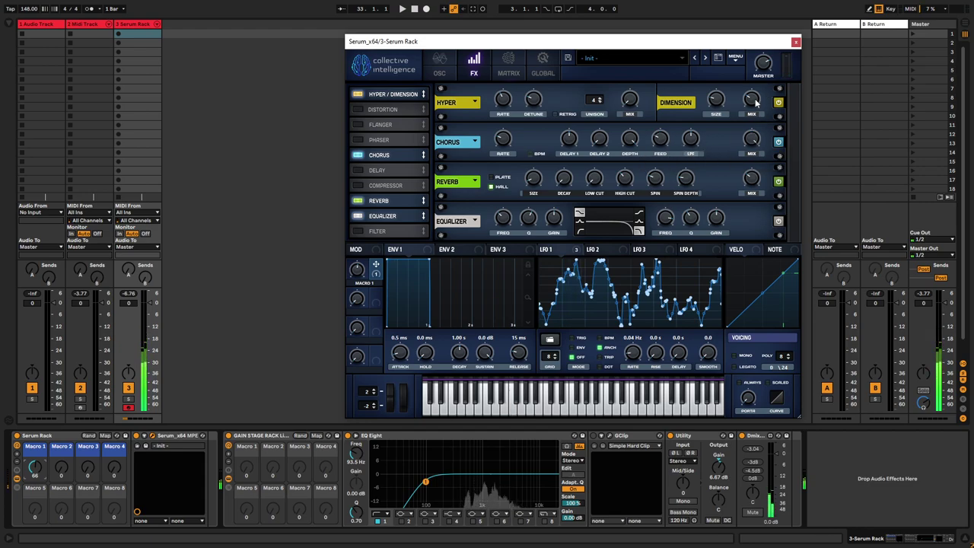
{"action": "left_click_drag", "start_coordinate": [728, 180], "coordinate": [720, 195]}
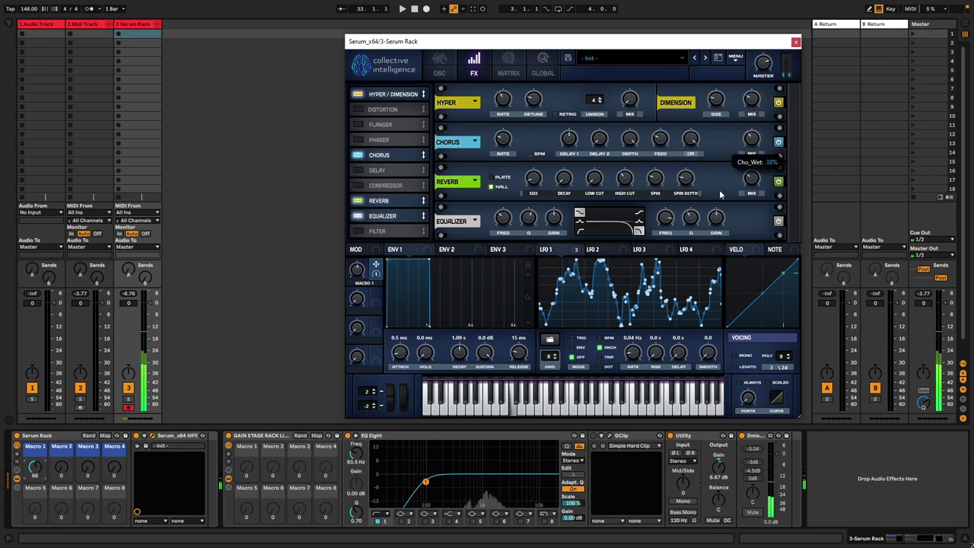
{"action": "left_click_drag", "start_coordinate": [34, 468], "coordinate": [34, 499]}
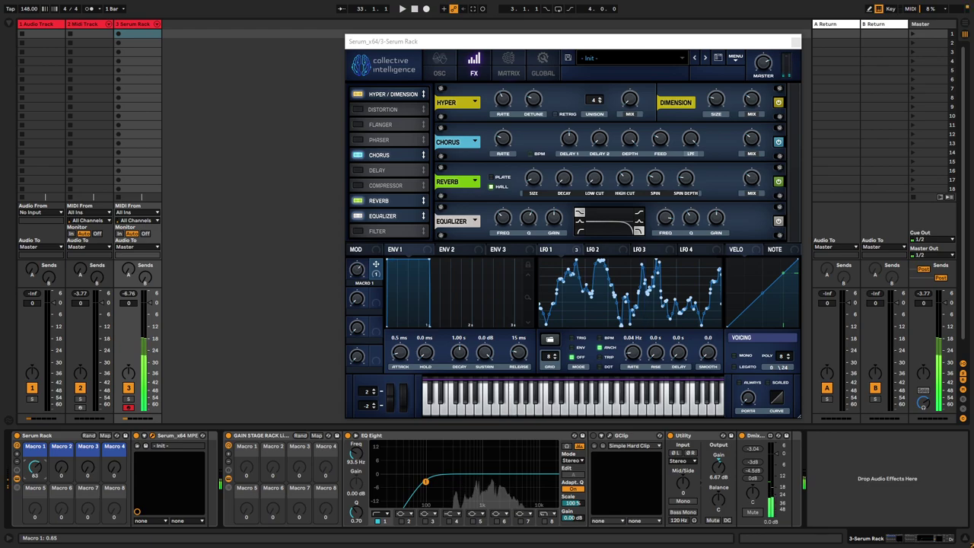
Set LFO 1's rate to 0.06 Hz and test the modulation with a Macro 1 sweep
{"action": "left_click", "coordinate": [439, 65]}
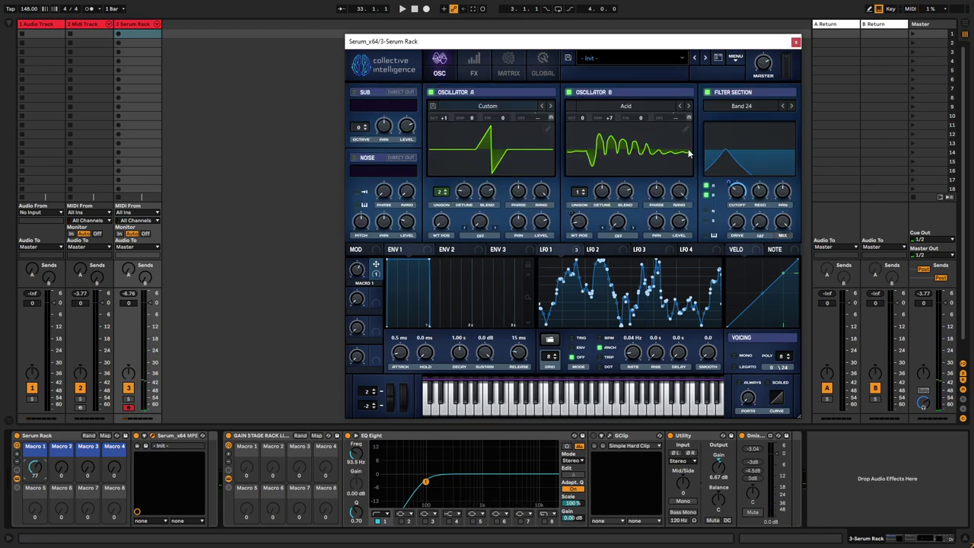
{"action": "left_click_drag", "start_coordinate": [631, 356], "coordinate": [631, 353]}
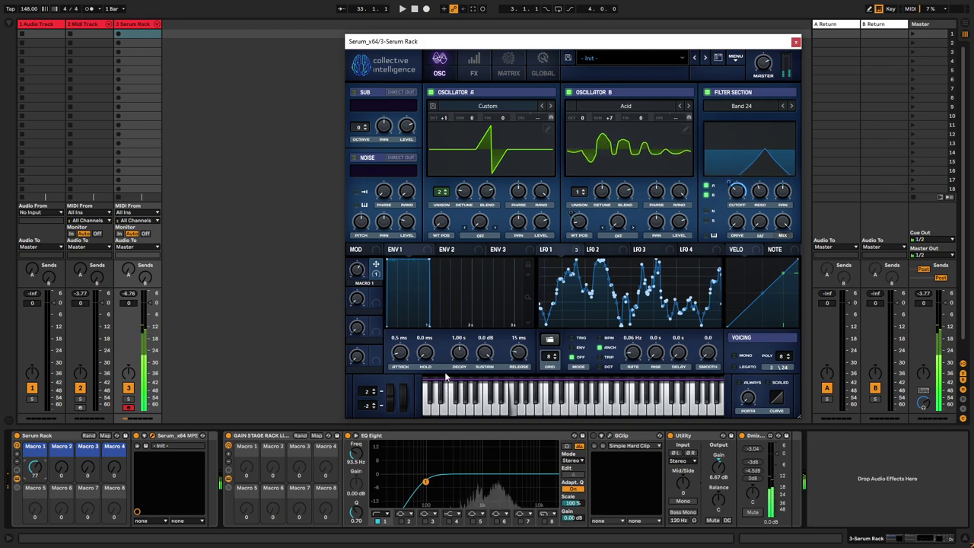
{"action": "mouse_move", "coordinate": [35, 468]}
{"action": "left_mouse_down"}
{"action": "mouse_move", "coordinate": [35, 488]}
{"action": "mouse_move", "coordinate": [35, 480]}
{"action": "left_mouse_up"}
Close the Serum window and audition the sound by sweeping Macro 1, ending at 16
{"action": "left_click", "coordinate": [796, 43]}
{"action": "left_click", "coordinate": [796, 43]}
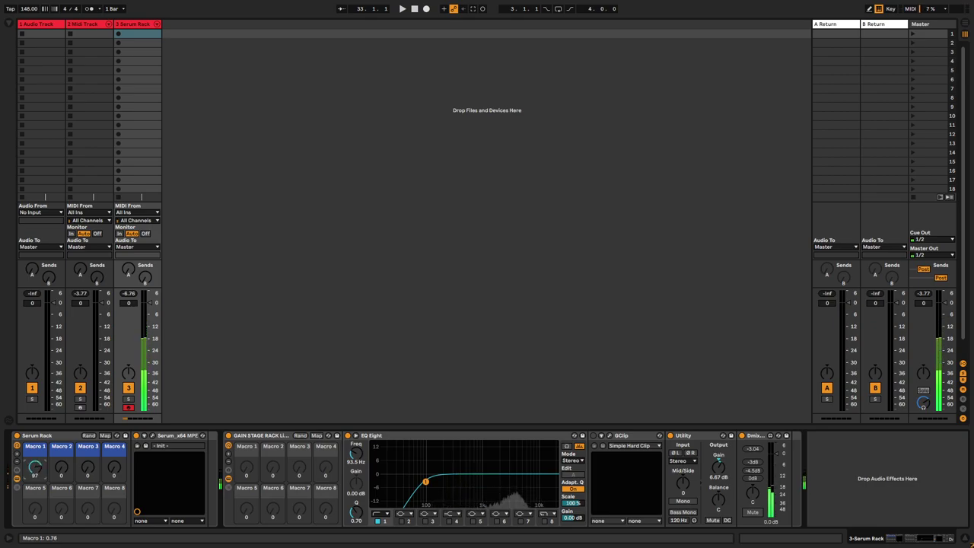
{"action": "left_click_drag", "start_coordinate": [35, 467], "coordinate": [35, 472]}
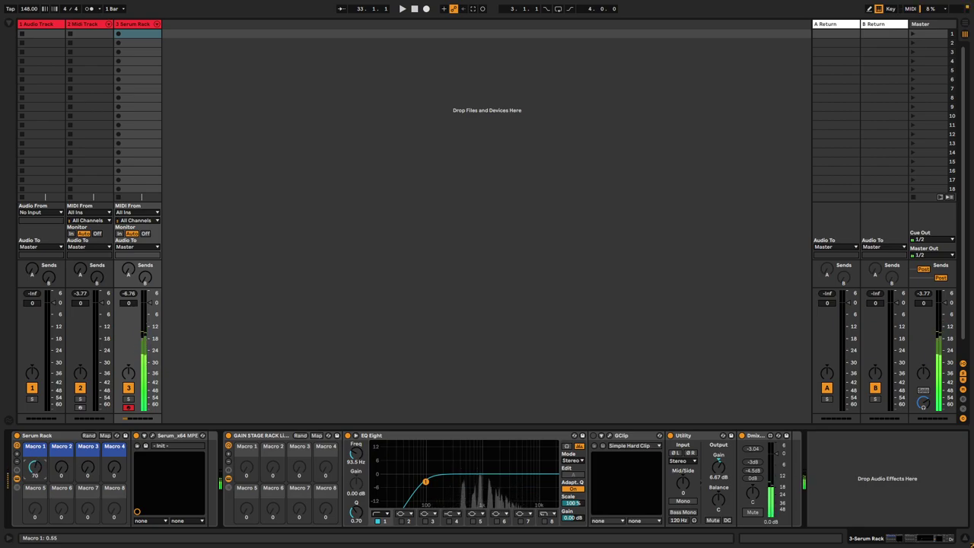
{"action": "left_click_drag", "start_coordinate": [34, 468], "coordinate": [34, 431]}
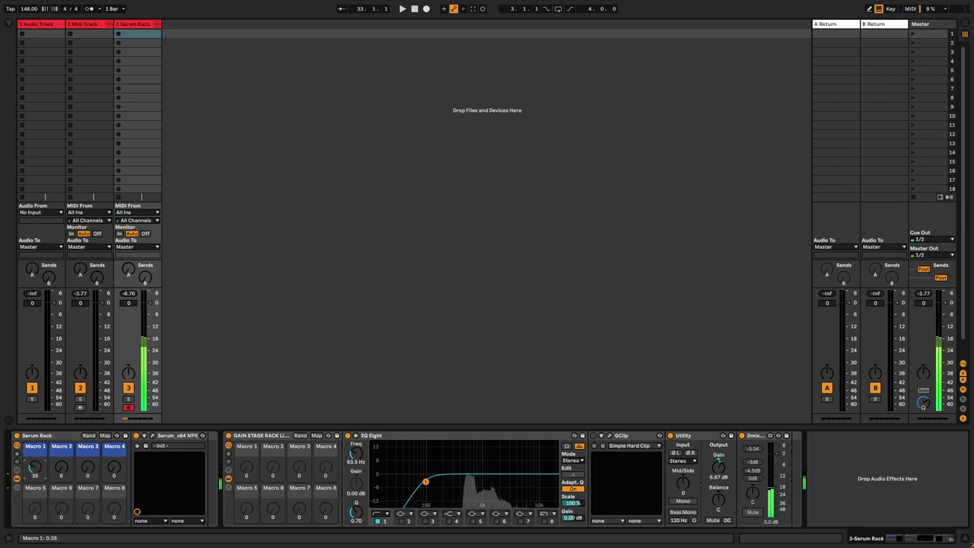
Reopen Serum, set Envelope 1's sustain to -oo dB and decay to 230 ms, and raise Macro 1 to 43
{"action": "left_click", "coordinate": [153, 437]}
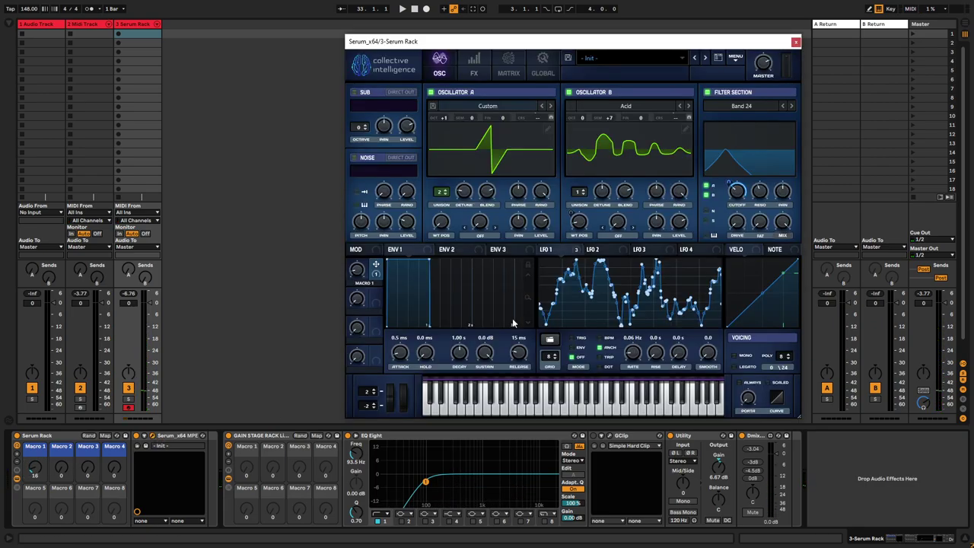
{"action": "left_click_drag", "start_coordinate": [488, 358], "coordinate": [456, 367]}
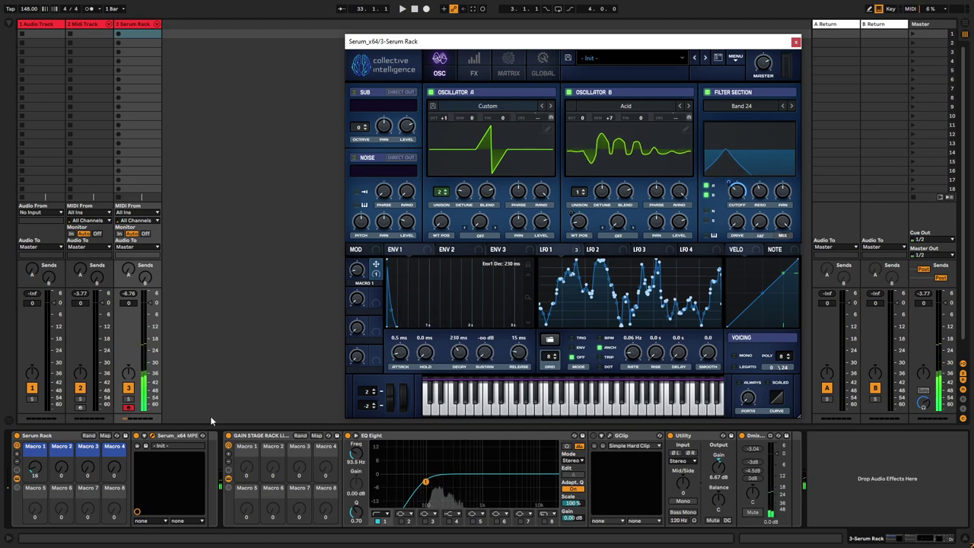
{"action": "mouse_move", "coordinate": [35, 467]}
{"action": "left_mouse_down"}
{"action": "mouse_move", "coordinate": [35, 449]}
{"action": "mouse_move", "coordinate": [35, 487]}
{"action": "mouse_move", "coordinate": [34, 456]}
{"action": "mouse_move", "coordinate": [34, 470]}
{"action": "left_mouse_up"}
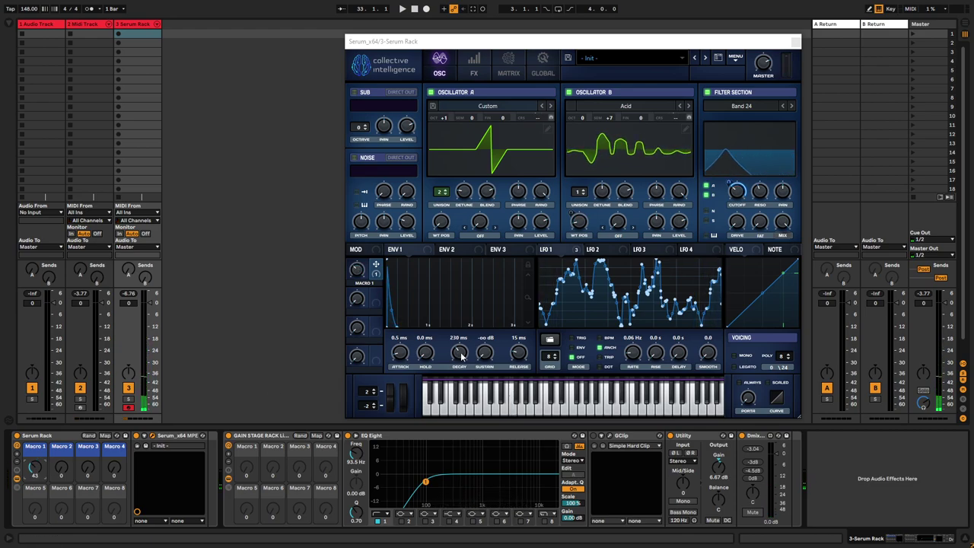
Lengthen Envelope 1's decay to 381 ms, sweep Macro 1 down to 6, and close the Serum window
{"action": "left_click_drag", "start_coordinate": [461, 354], "coordinate": [524, 261]}
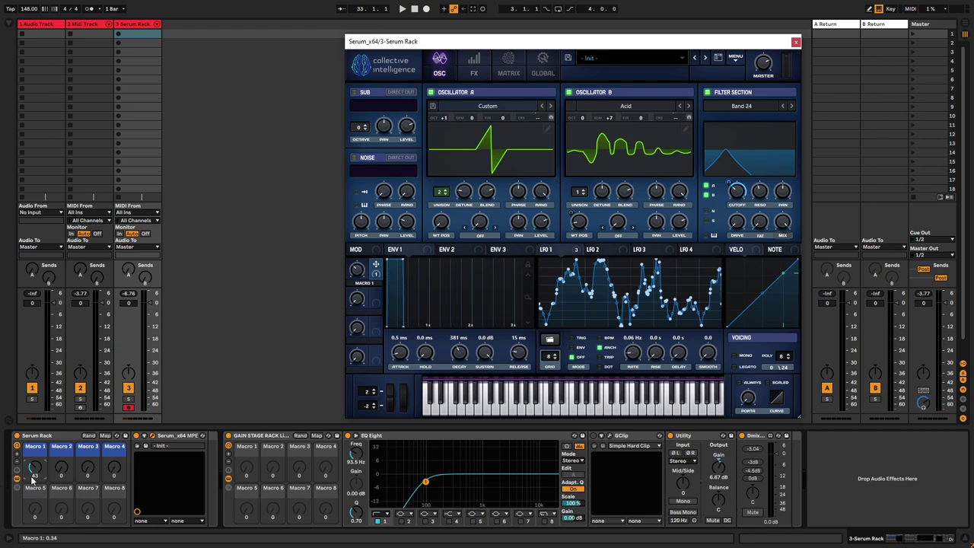
{"action": "left_click_drag", "start_coordinate": [34, 471], "coordinate": [39, 531]}
{"action": "left_click", "coordinate": [797, 43]}
{"action": "left_click", "coordinate": [796, 43]}
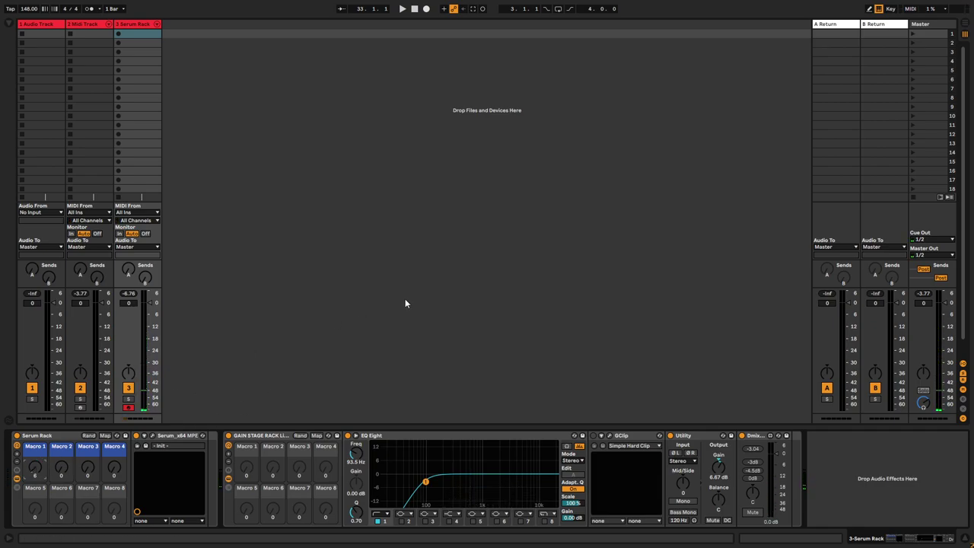